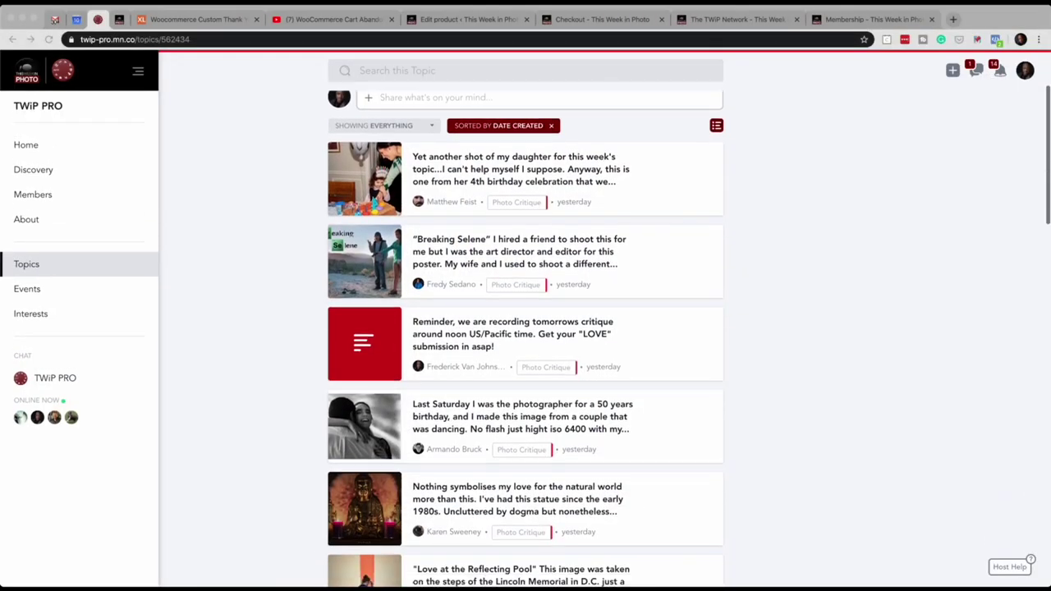
Step: Scroll down the Photo Critique topic feed to browse recent member posts
scroll(525, 328, down, 4)
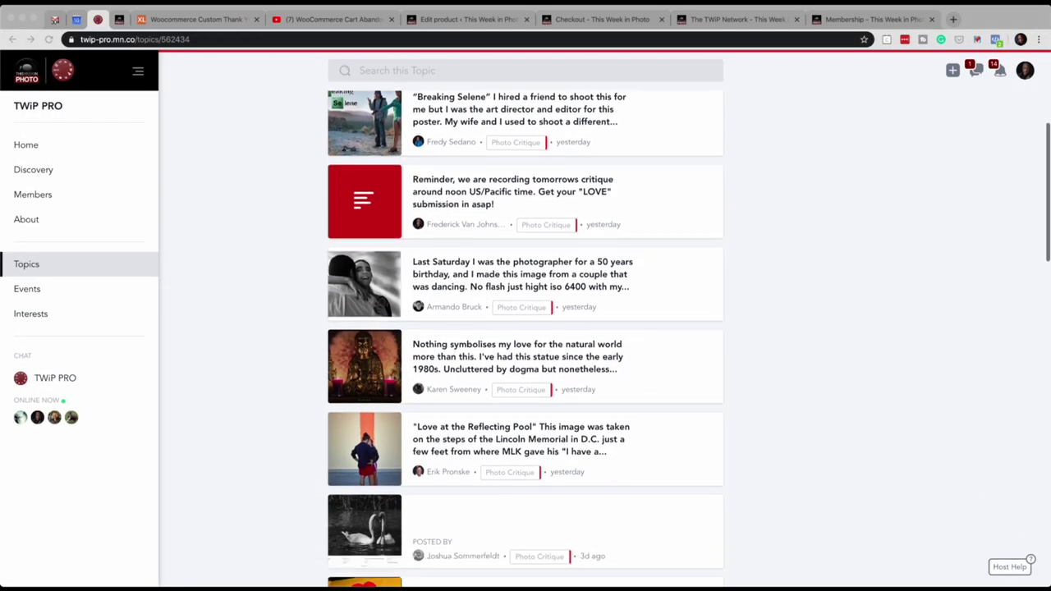
scroll(526, 329, down, 3)
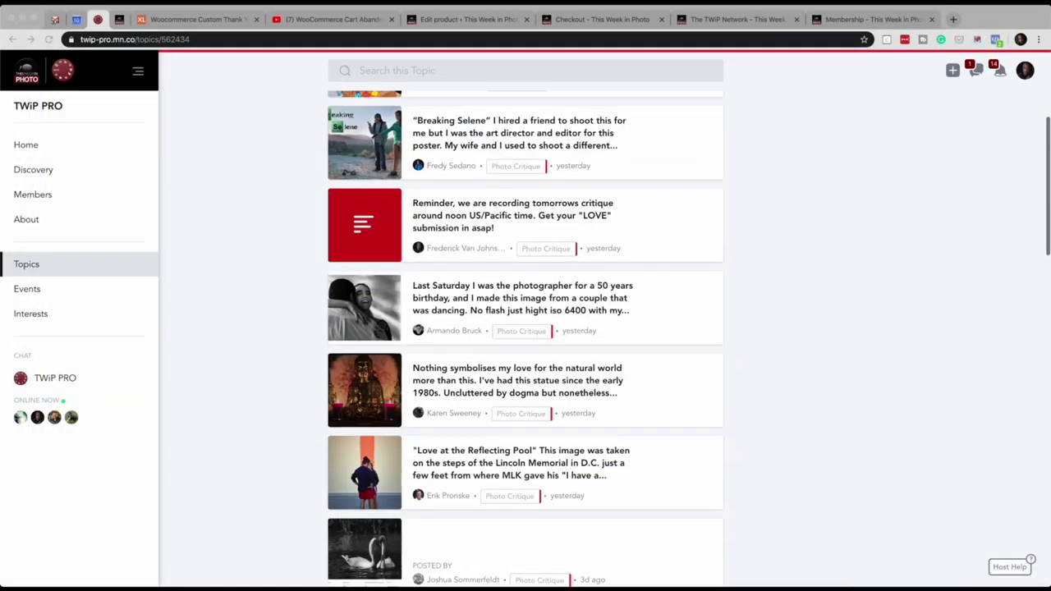
scroll(525, 370, down, 2)
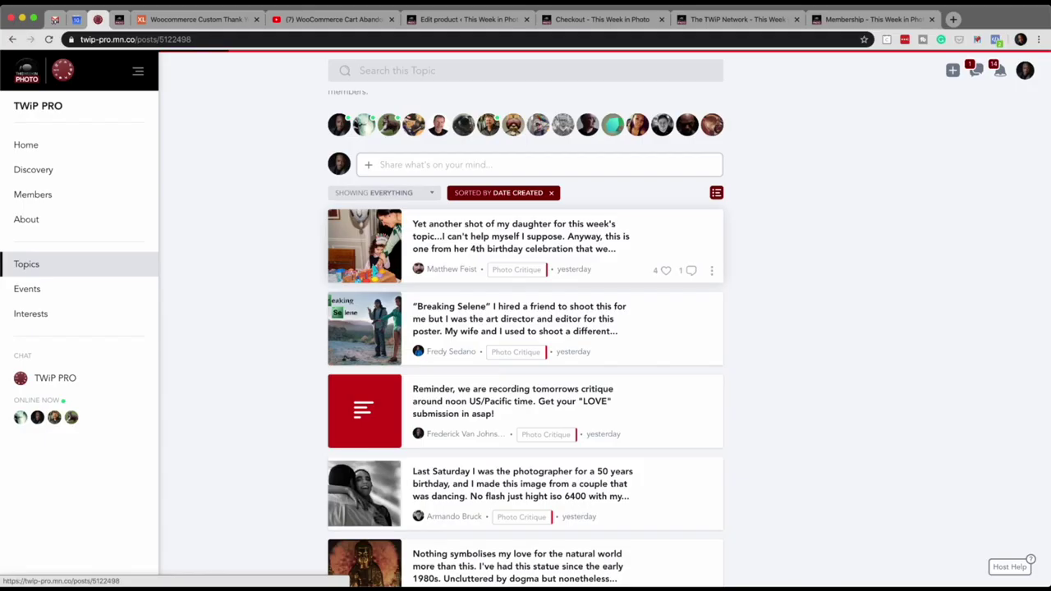
Step: Open the daughter's 4th birthday post, view its photo full-size, then close the enlarged view
click(521, 237)
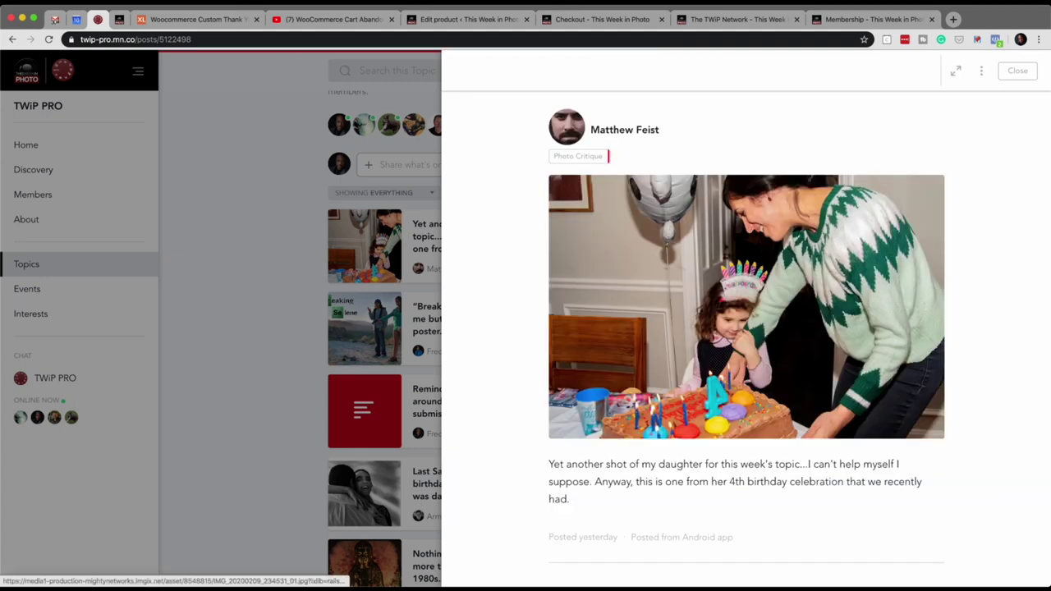
click(747, 307)
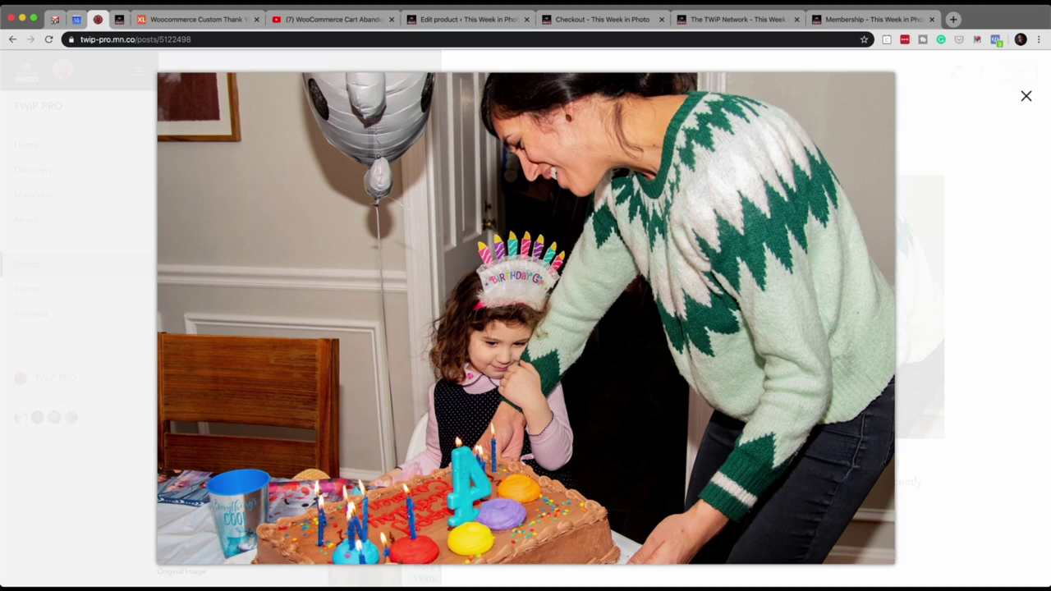
click(1026, 96)
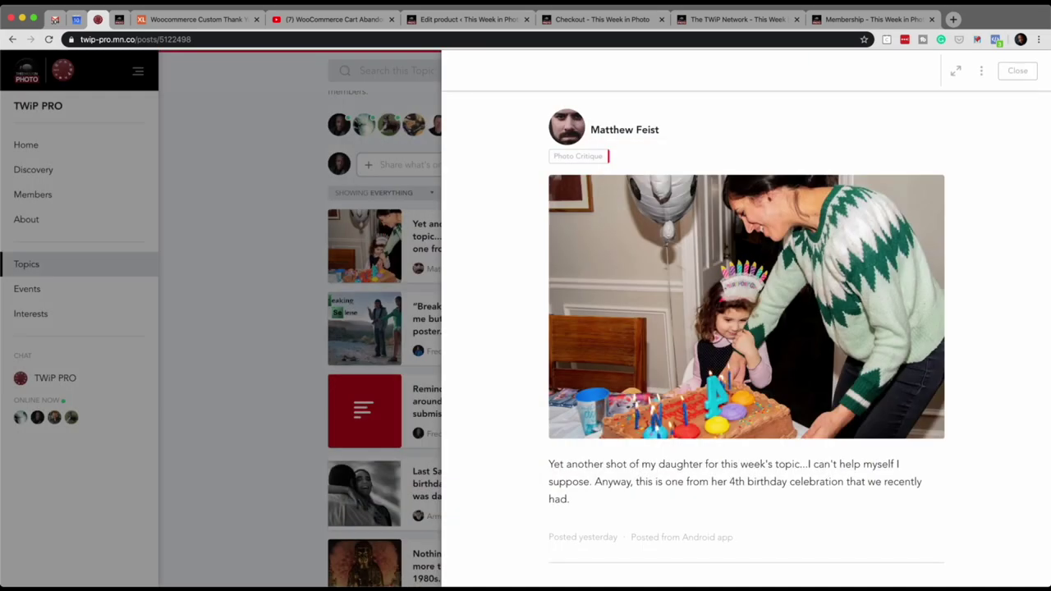
Step: Close the birthday post and enlarge the Breaking Selene post's poster photo full-screen
click(1018, 71)
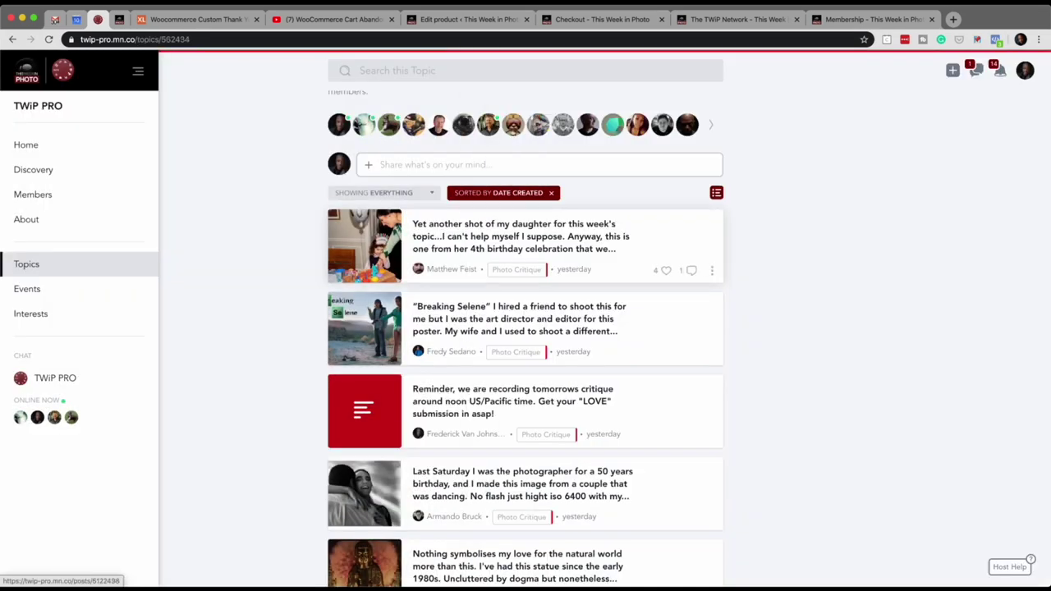
click(518, 260)
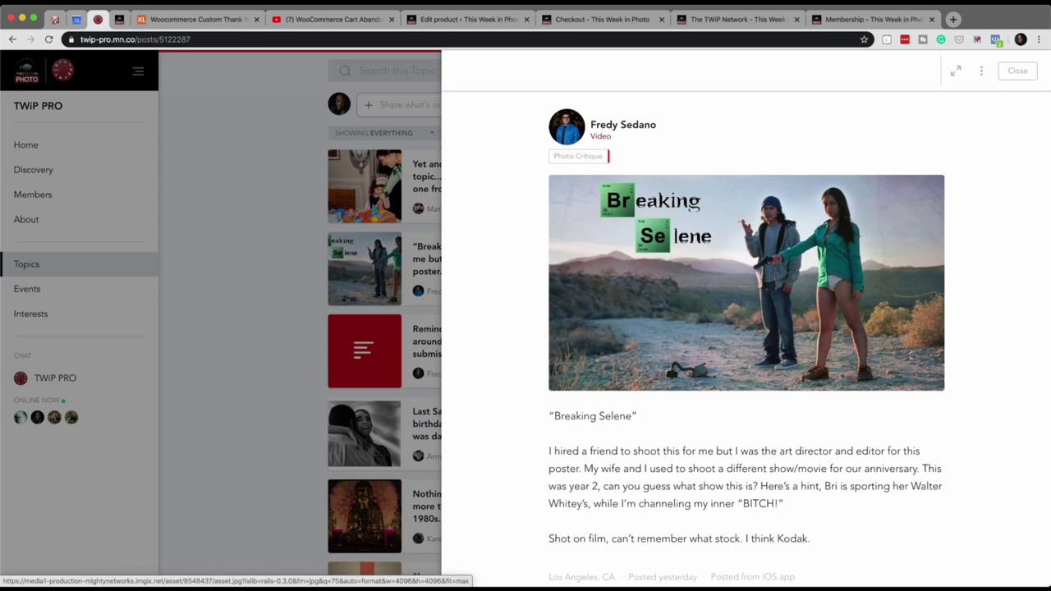
click(746, 282)
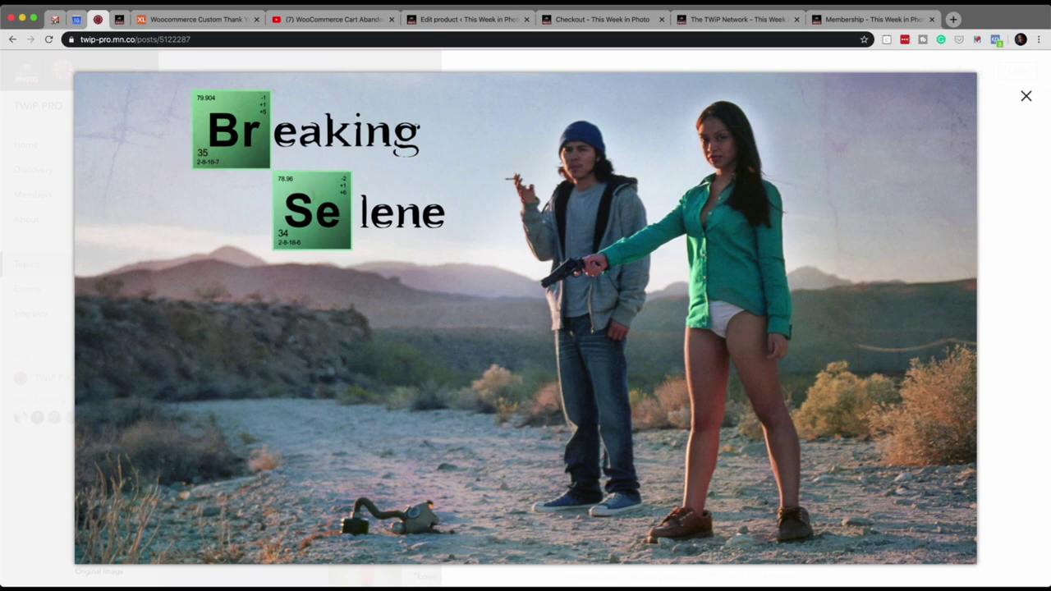
Step: Close the Breaking Selene poster and post, then open the dancing-couple post further down the feed
click(1025, 97)
click(1017, 71)
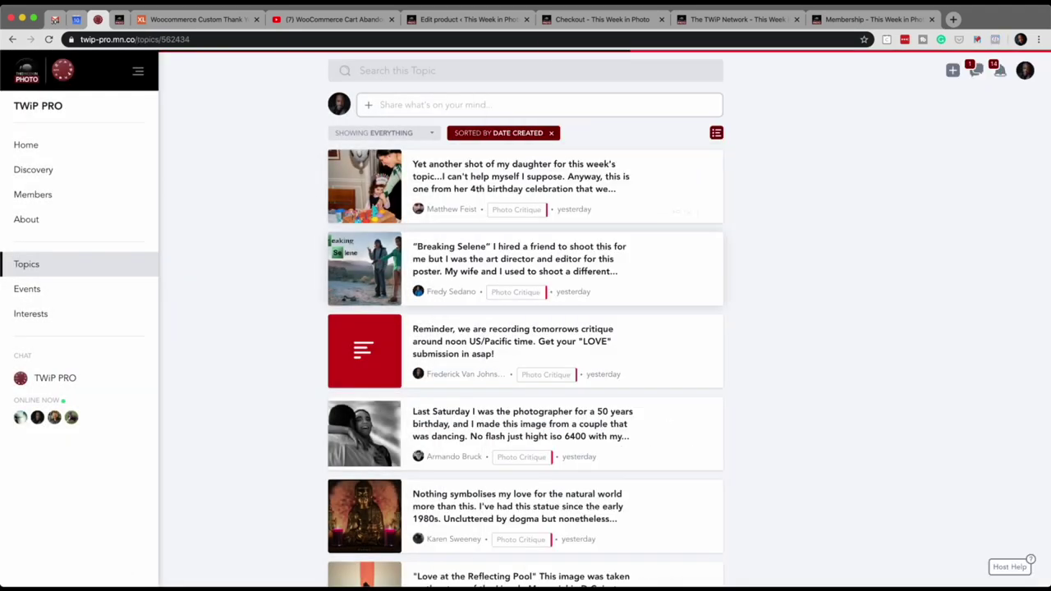
scroll(526, 205, down, 3)
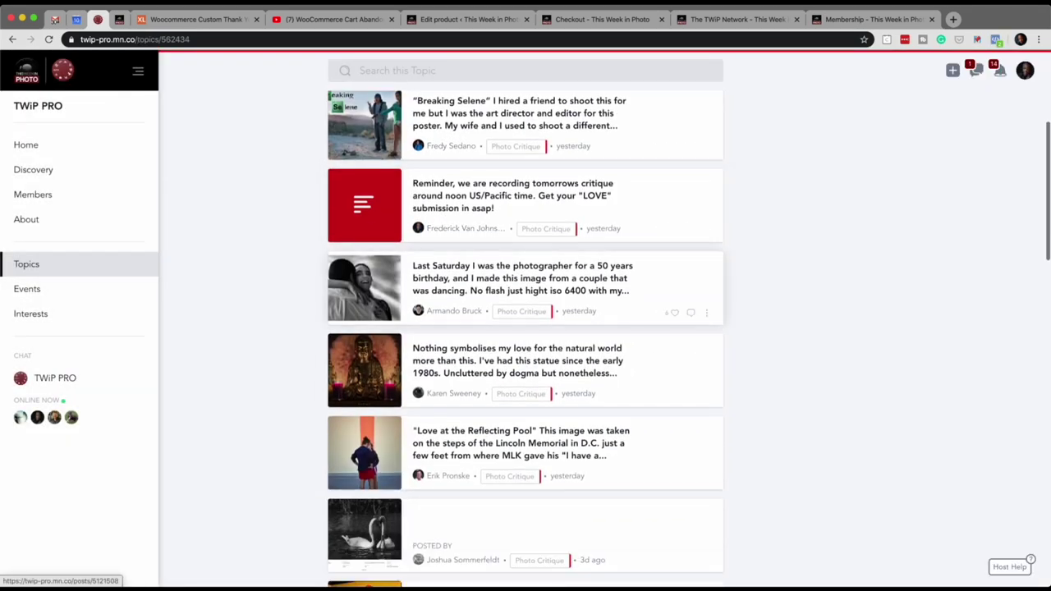
click(522, 278)
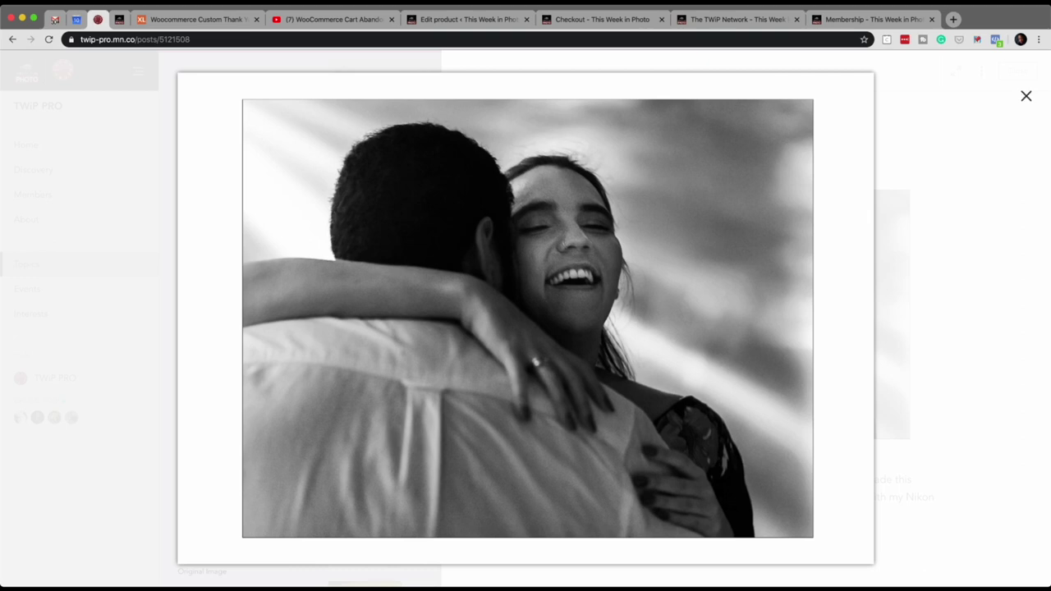
Step: Close the enlarged dancing-couple photo and its post to return to the topic feed
click(1026, 95)
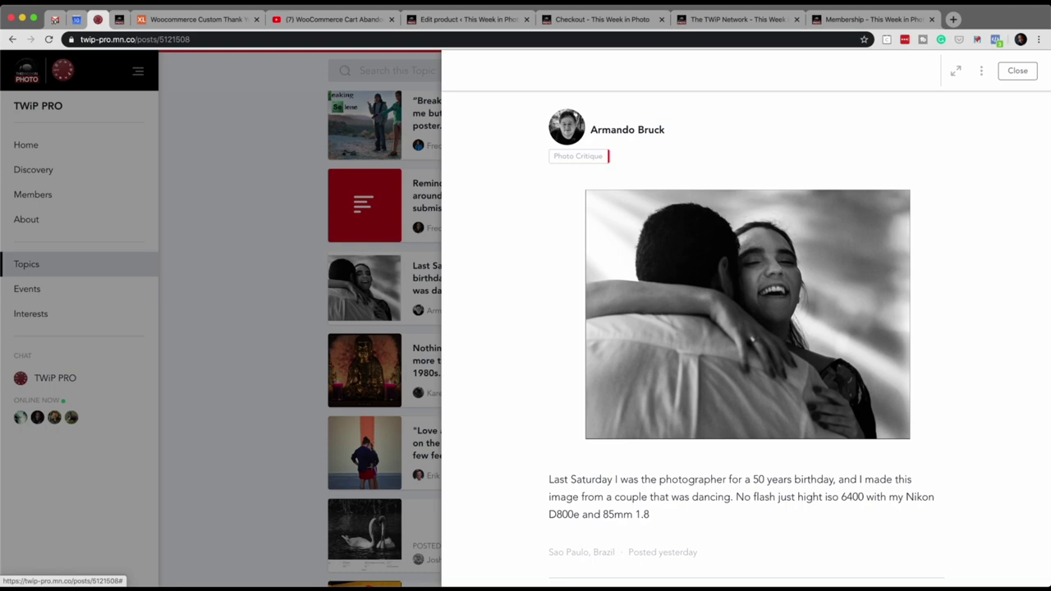
key(Escape)
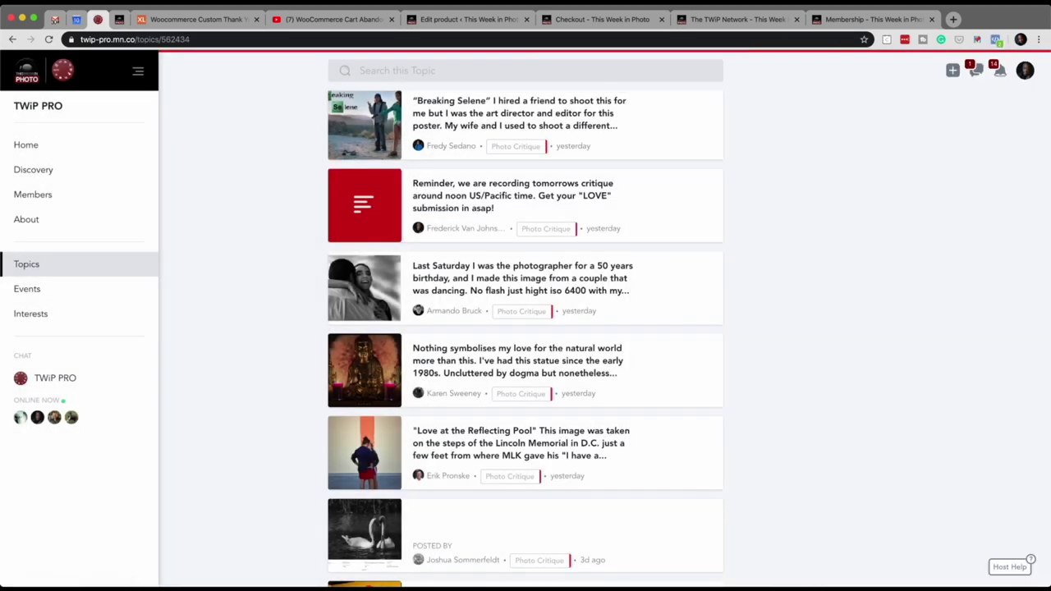
scroll(526, 328, down, 1)
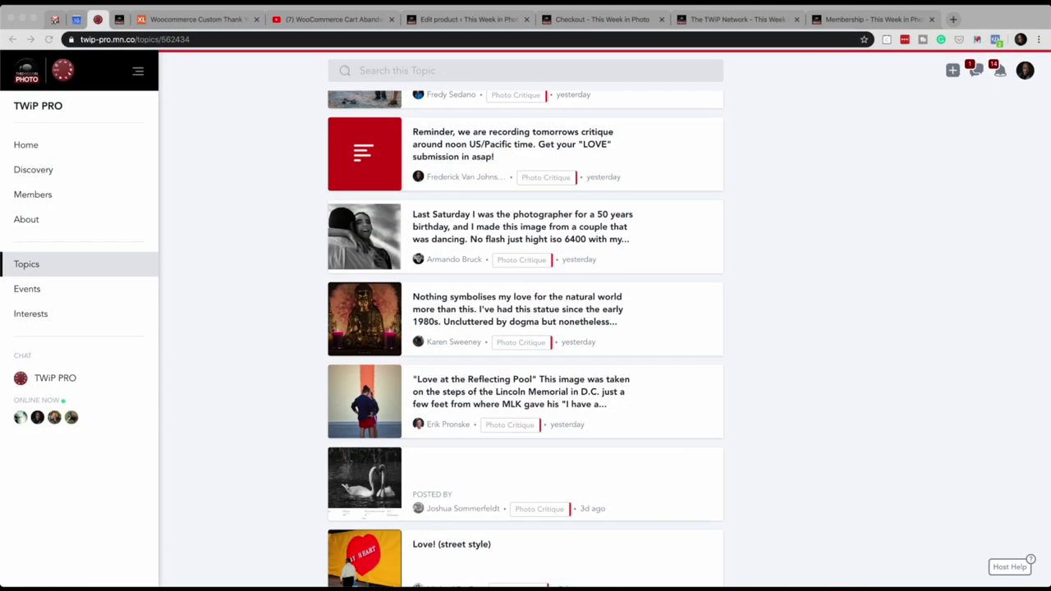
scroll(526, 263, down, 1)
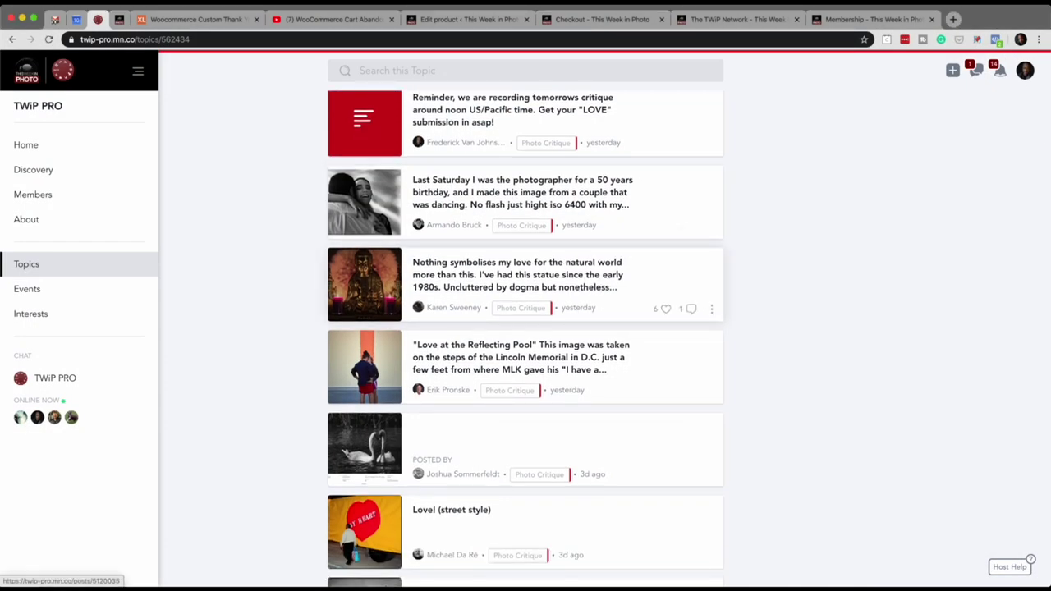
click(517, 275)
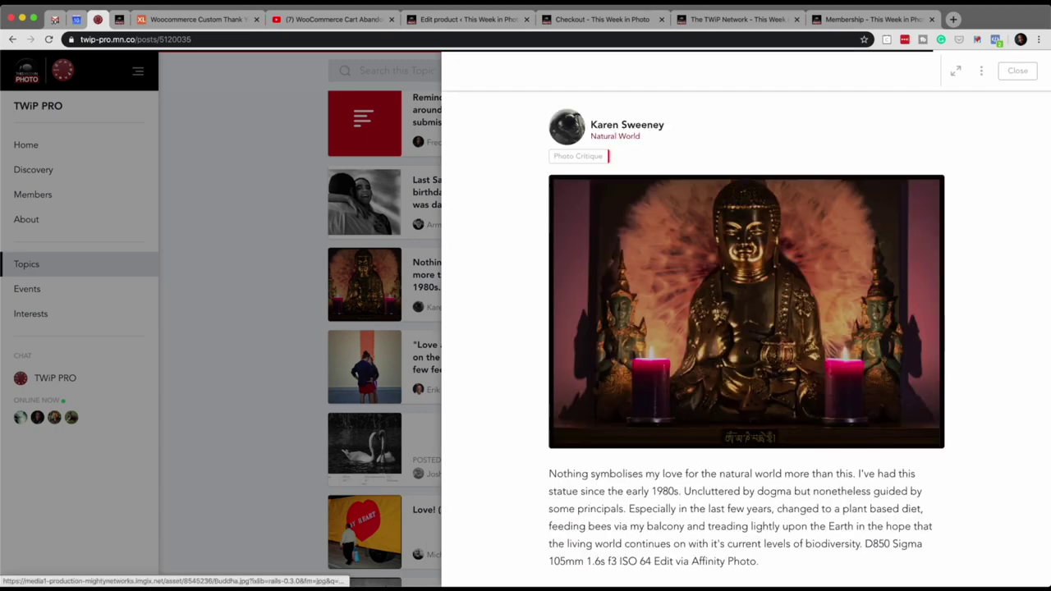
scroll(747, 312, down, 1)
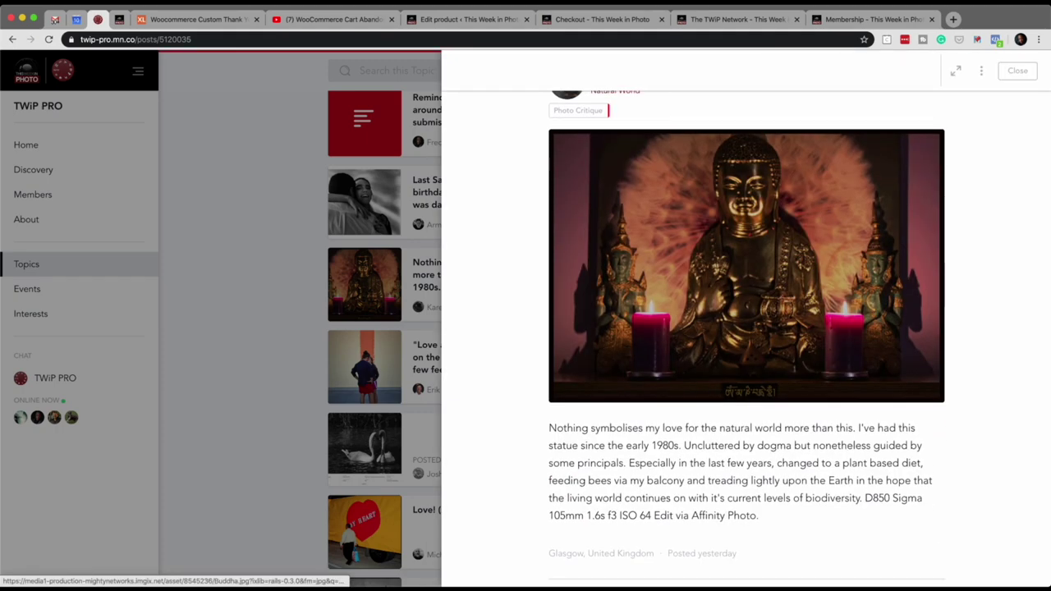
click(747, 265)
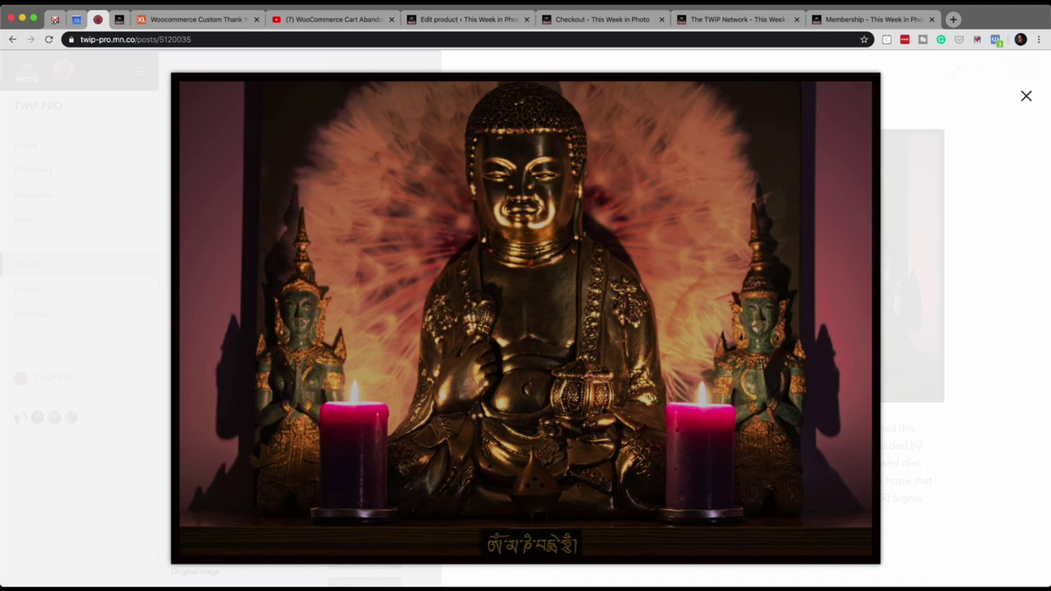
key(Escape)
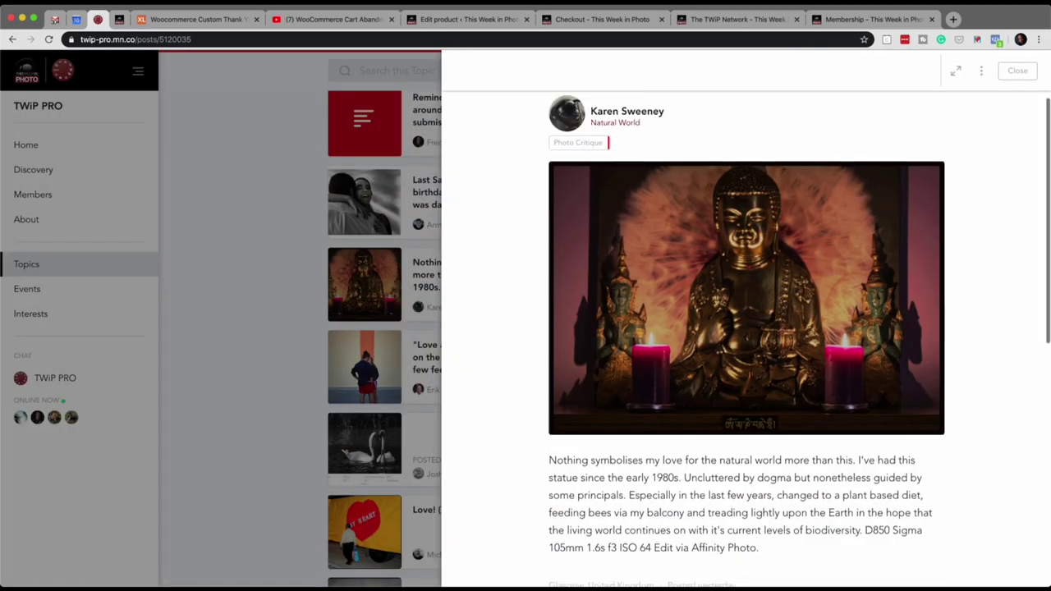
key(Escape)
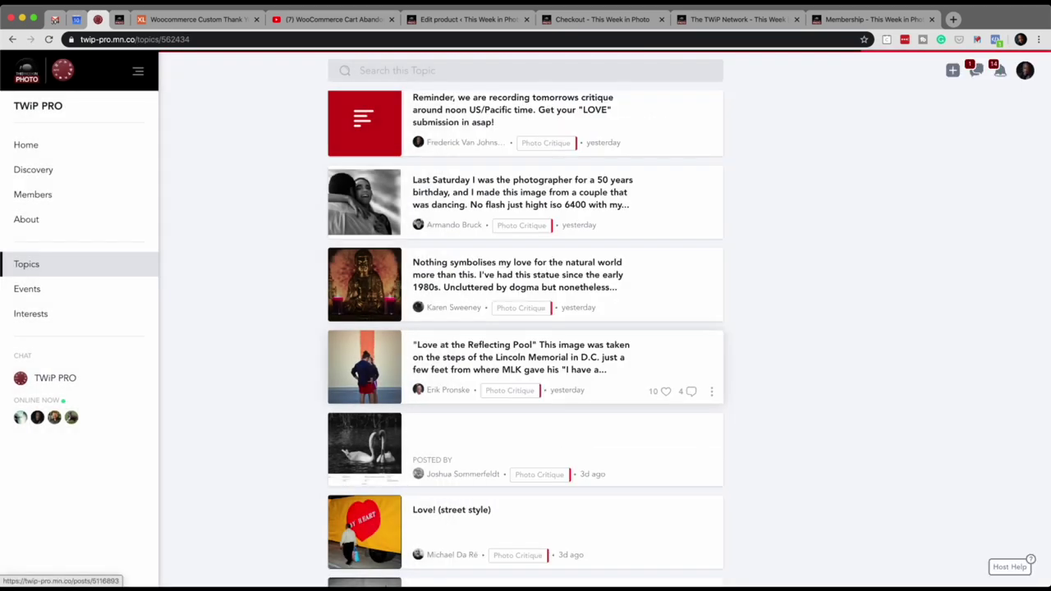
scroll(526, 328, down, 3)
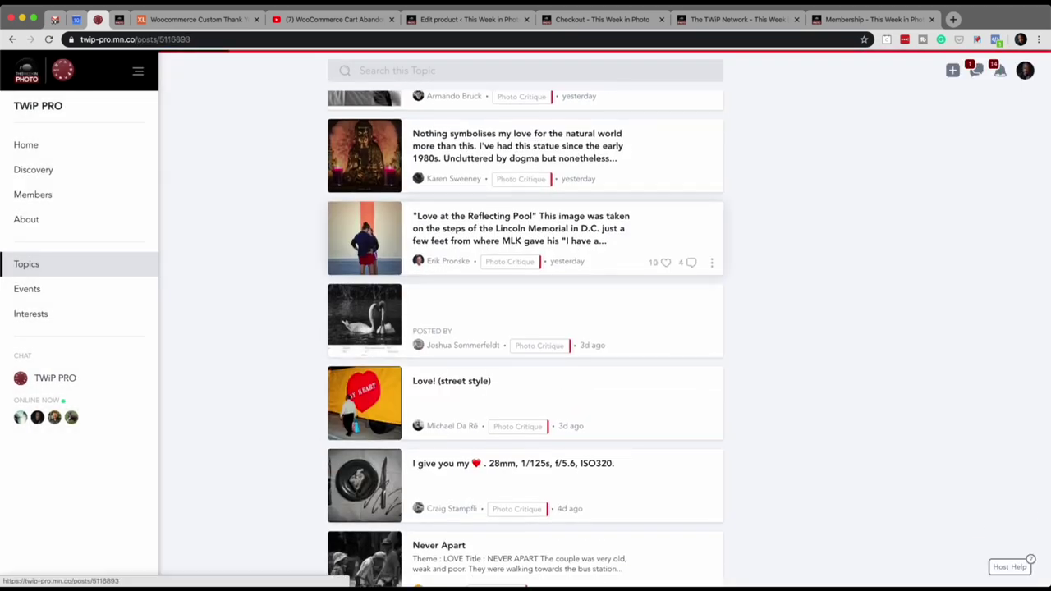
Step: Open the Love at the Reflecting Pool post and enlarge its kissing-couple photo
click(364, 238)
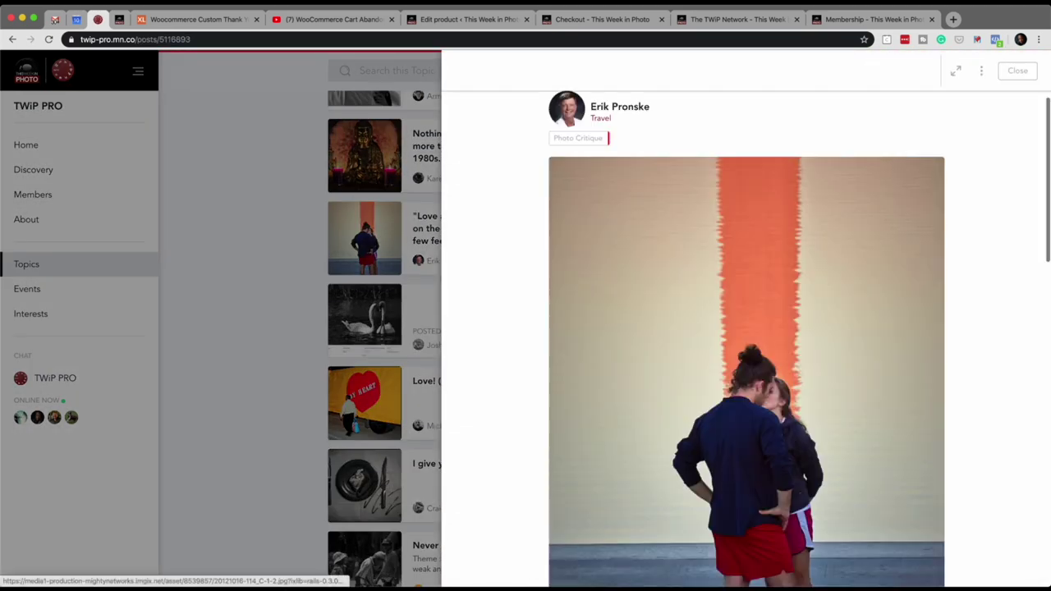
scroll(747, 339, down, 5)
click(747, 281)
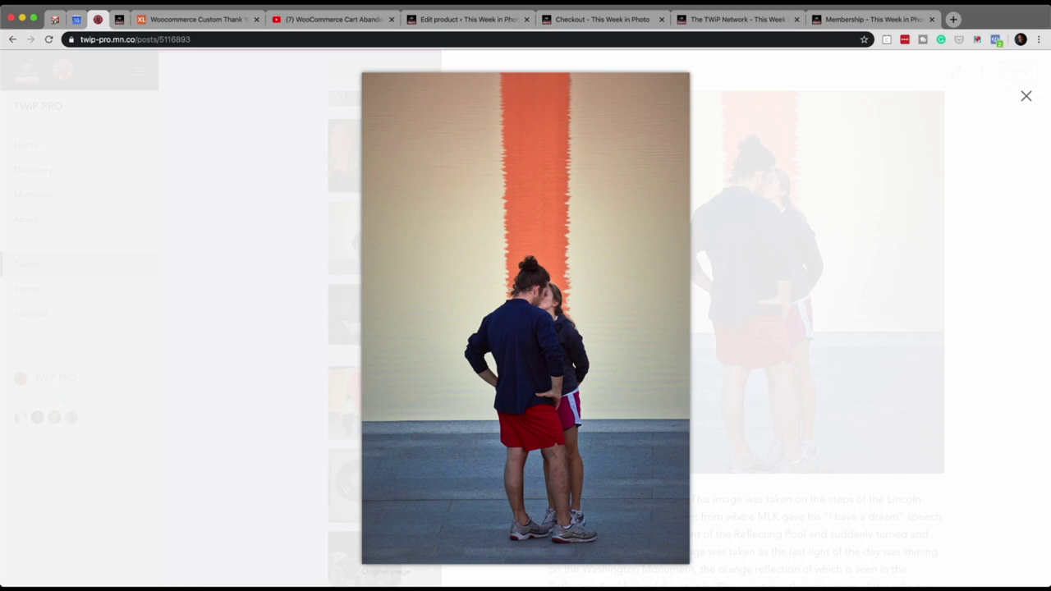
Step: Close the Reflecting Pool photo and its post panel to return to the topic list
click(1025, 97)
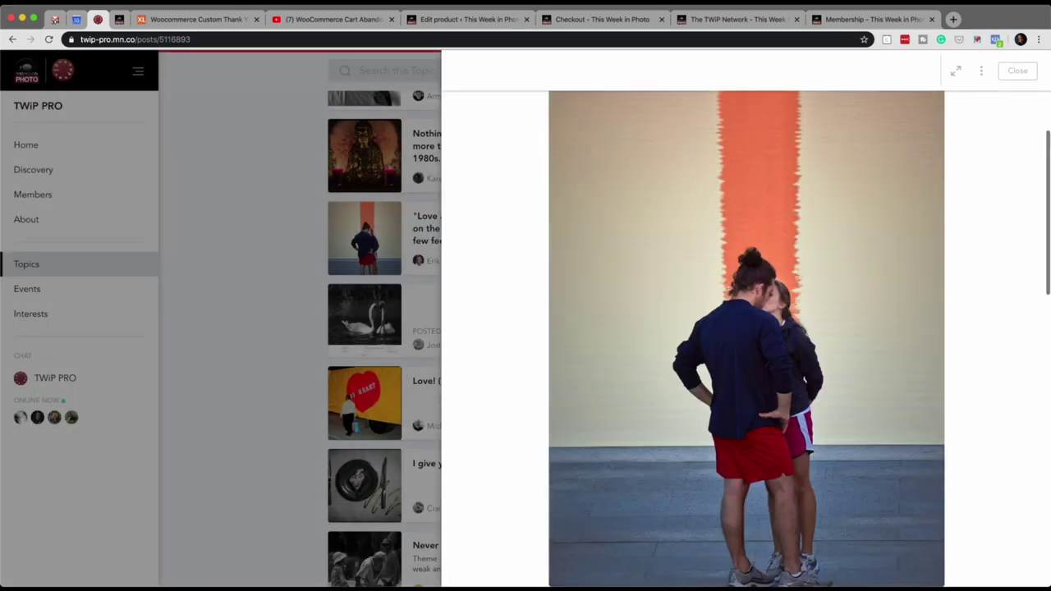
click(1017, 71)
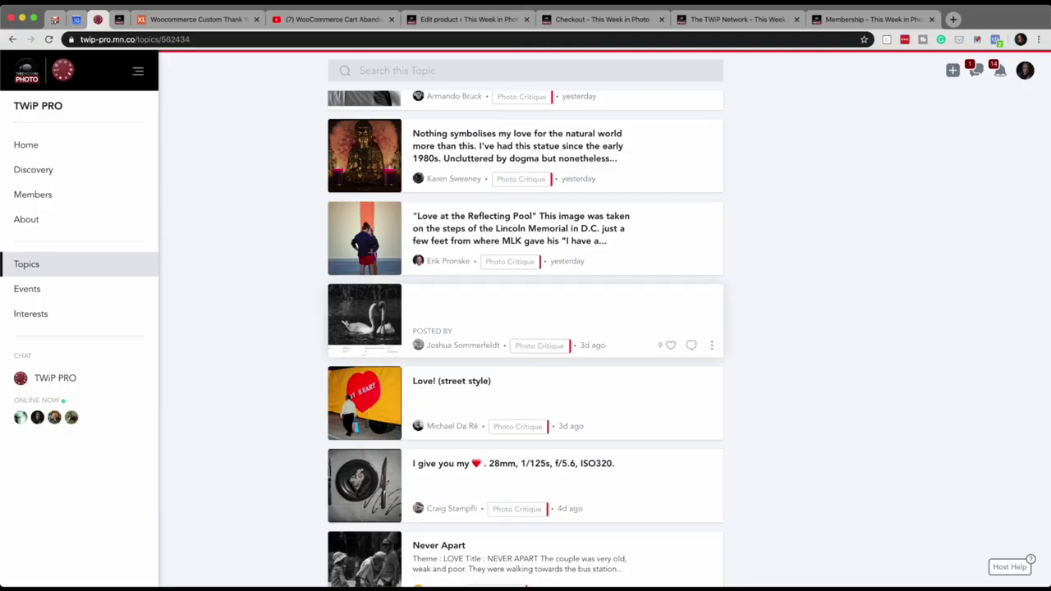
Step: Open the swan post and enlarge its photo with Canon EOS 77D, f/5.6, 1/500s details
click(525, 321)
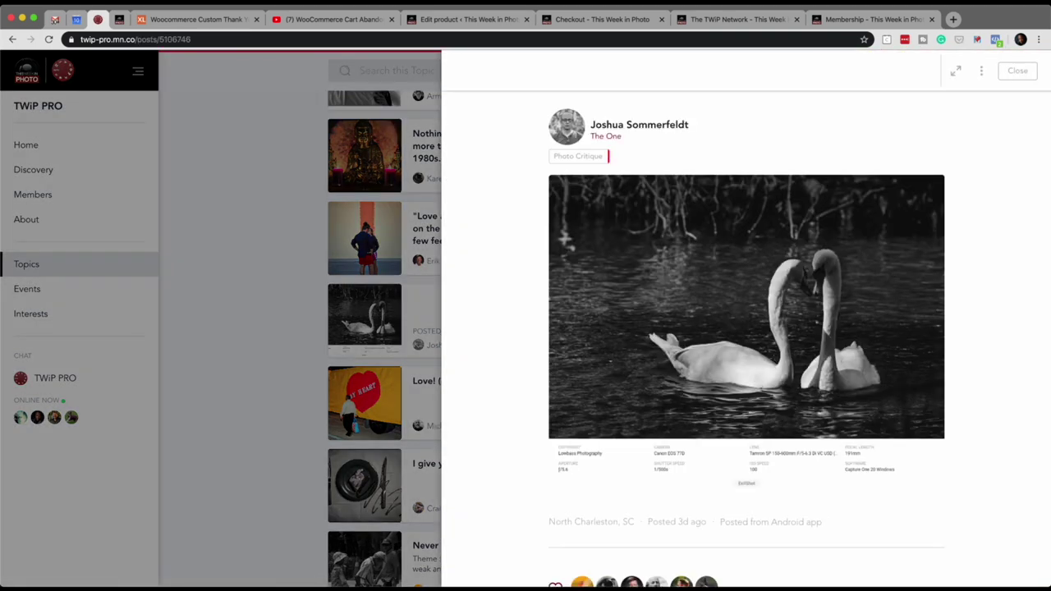
click(634, 300)
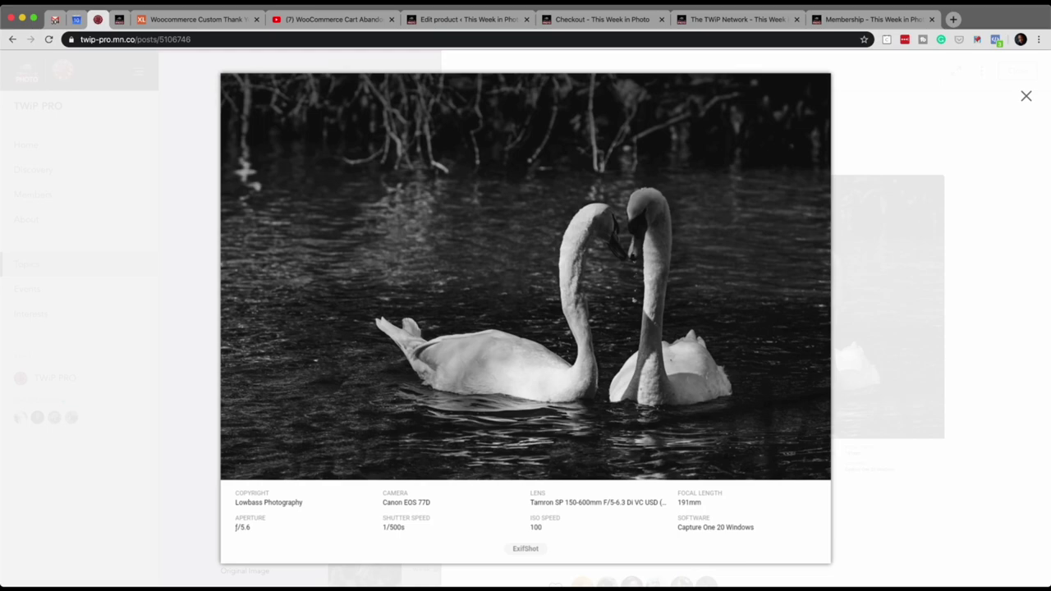
Step: Close the enlarged swan photo and its post, then scroll through the topic list
click(1026, 96)
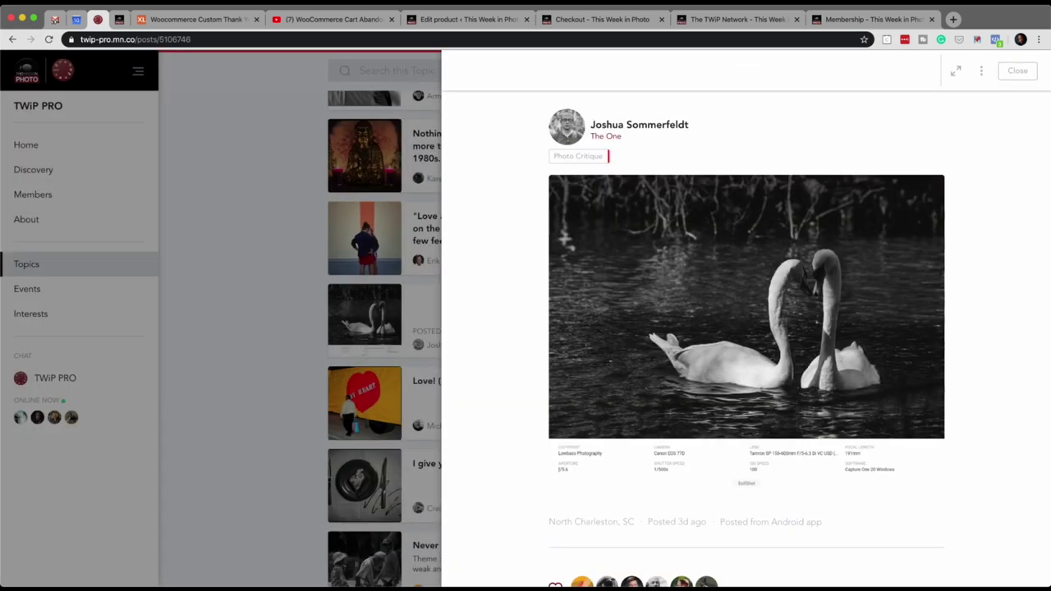
click(1018, 70)
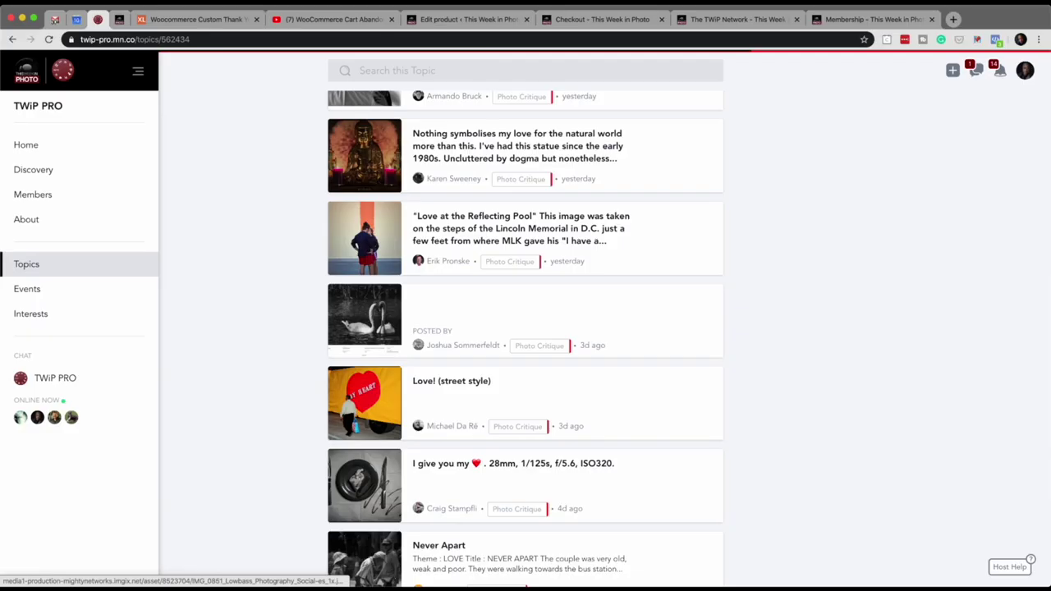
scroll(525, 328, down, 3)
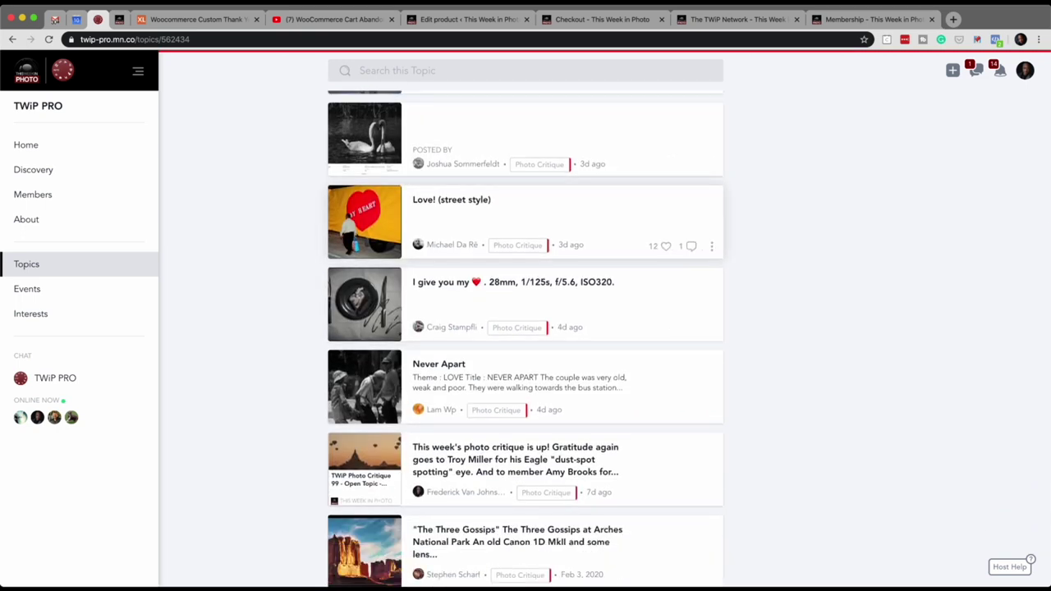
scroll(526, 246, up, 1)
Step: Open the Love! (street style) post and enlarge its MY HEART photo
click(451, 219)
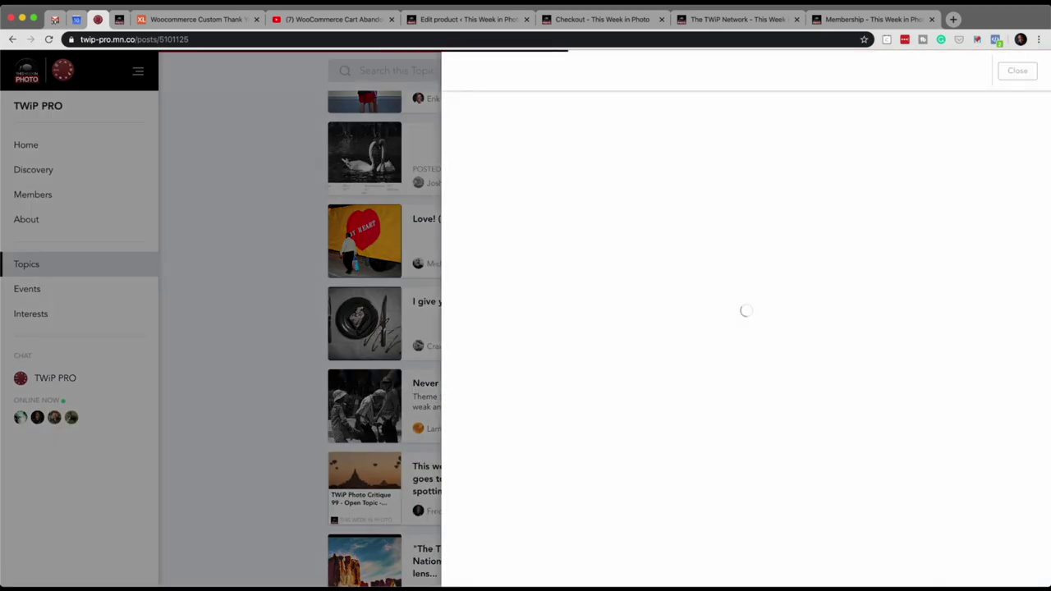
scroll(747, 369, down, 3)
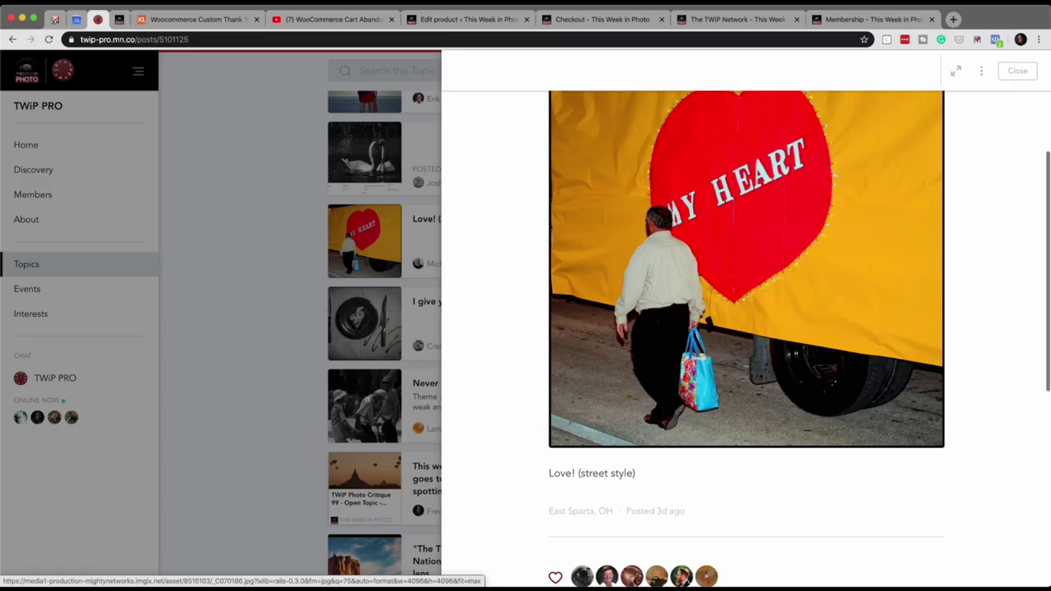
click(747, 271)
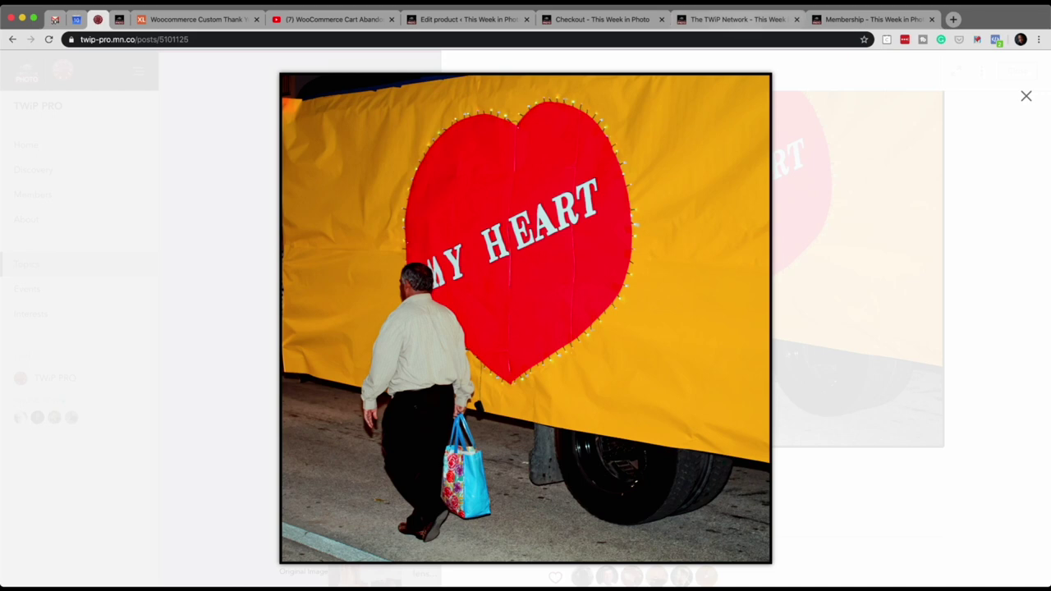
Step: Close the street-style photo and its post, then scroll the Photo Critique feed
key(Escape)
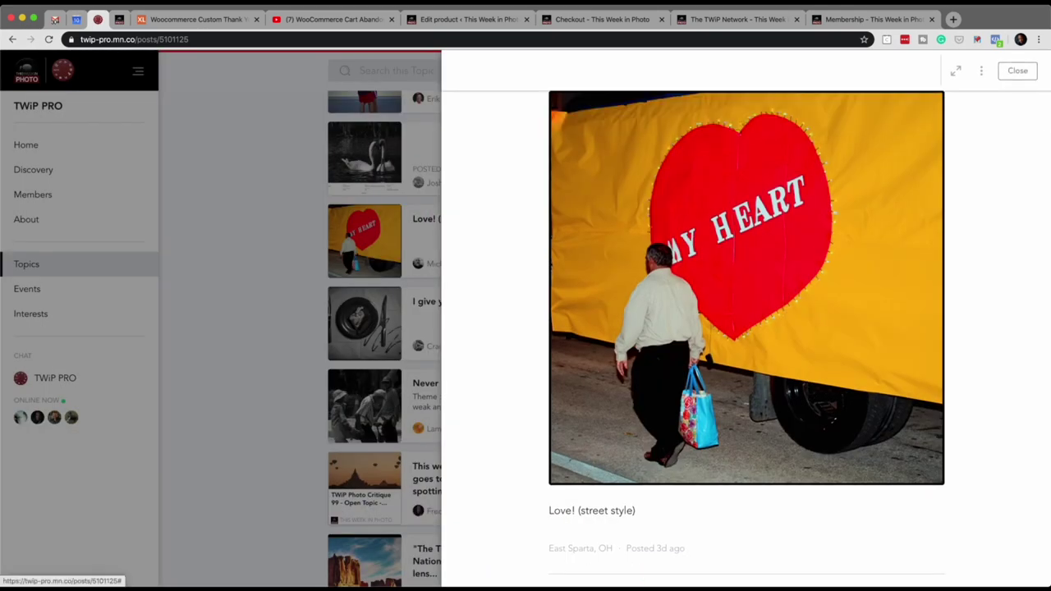
key(Escape)
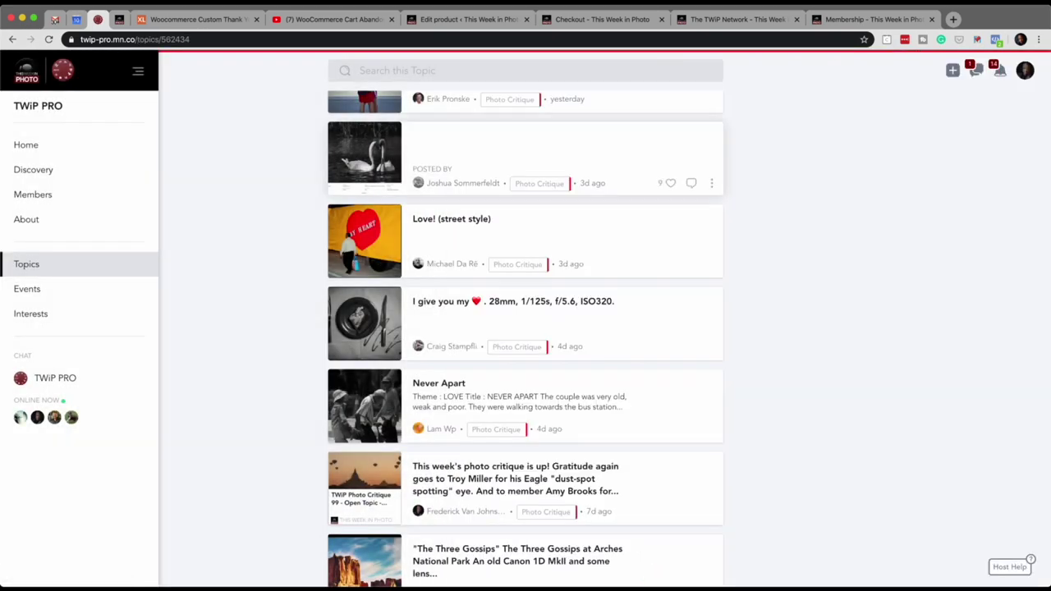
scroll(525, 339, down, 1)
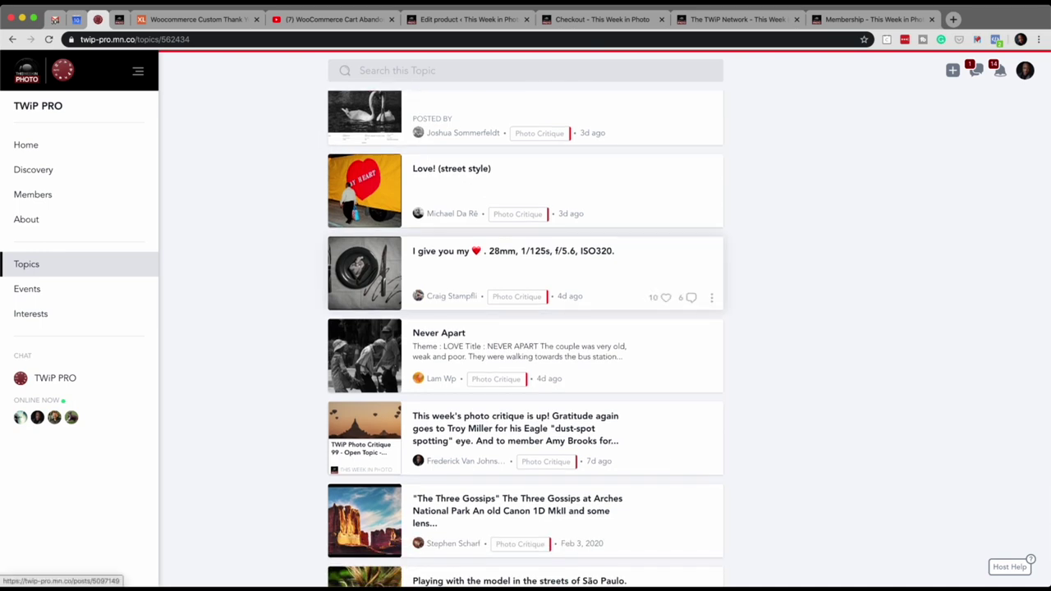
Step: Open the 'I give you my ❤' post and enlarge its heart-on-plate photo
click(514, 263)
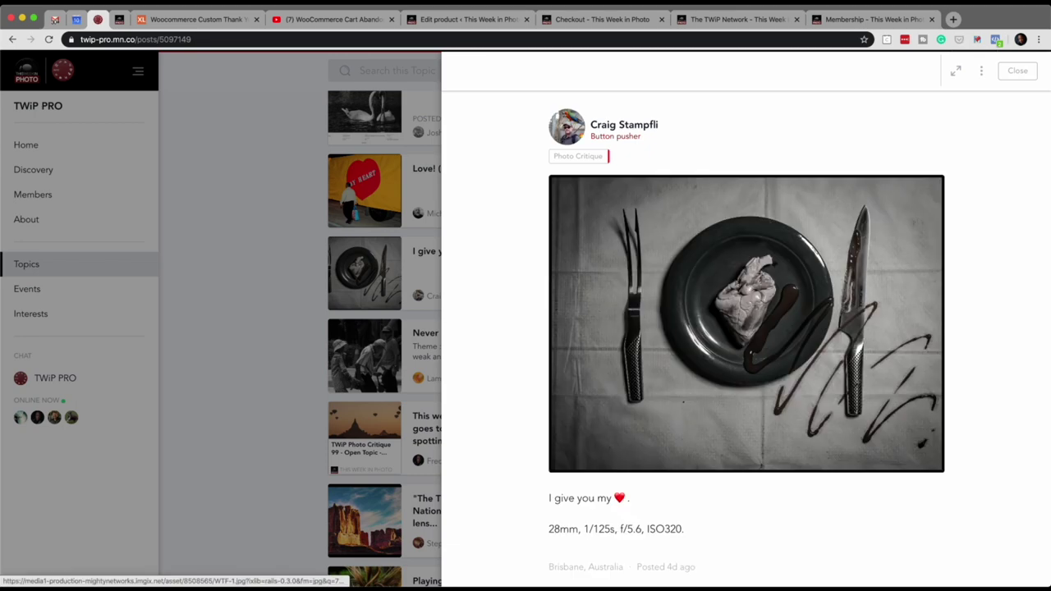
click(746, 323)
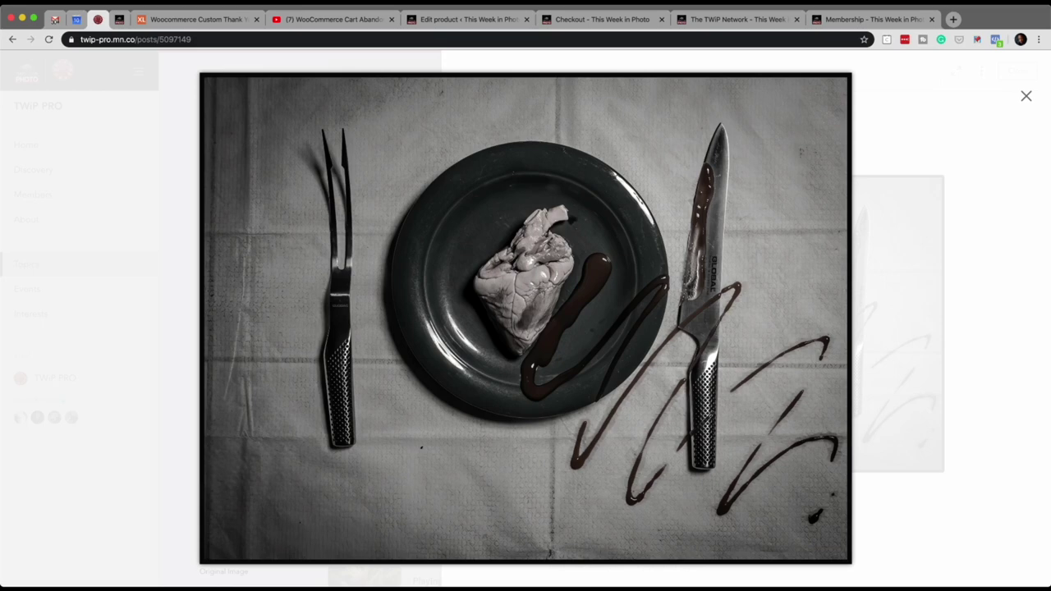
Step: Close the enlarged heart-on-plate photo and its post, returning to the TWiP PRO topic list
click(1027, 96)
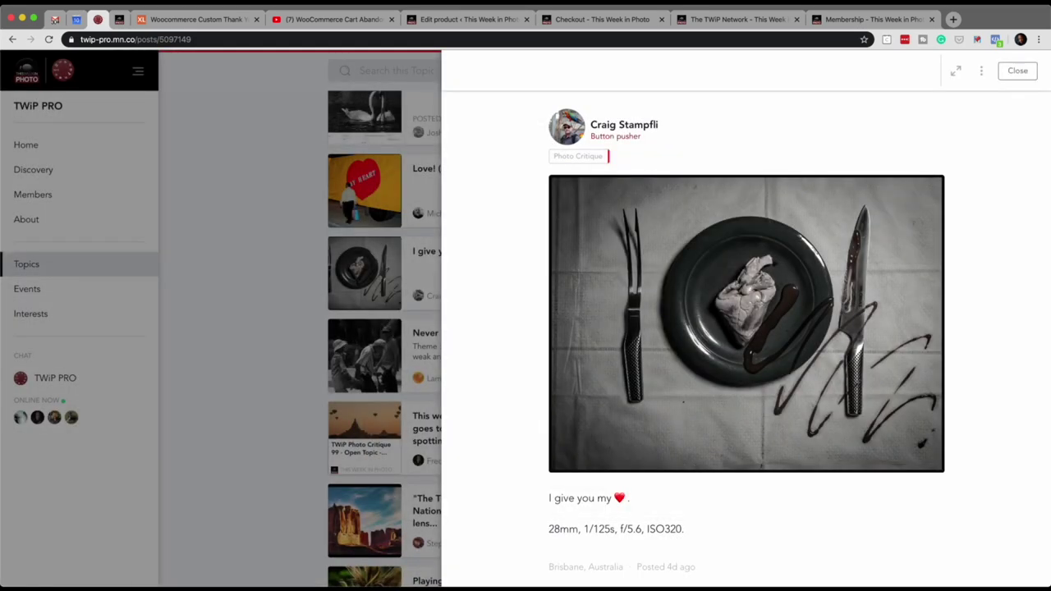
key(Escape)
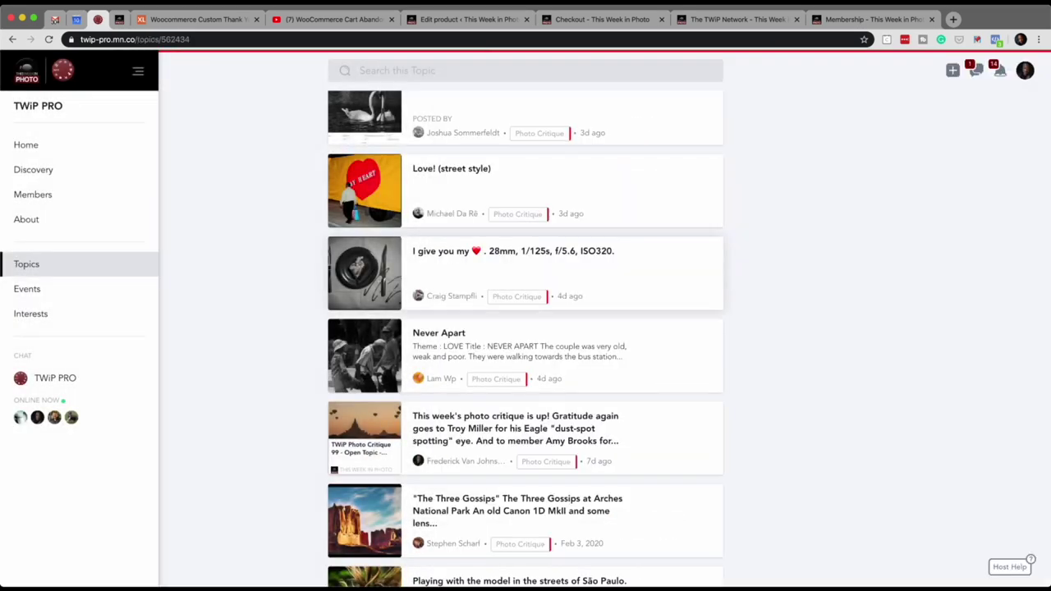
scroll(526, 246, down, 1)
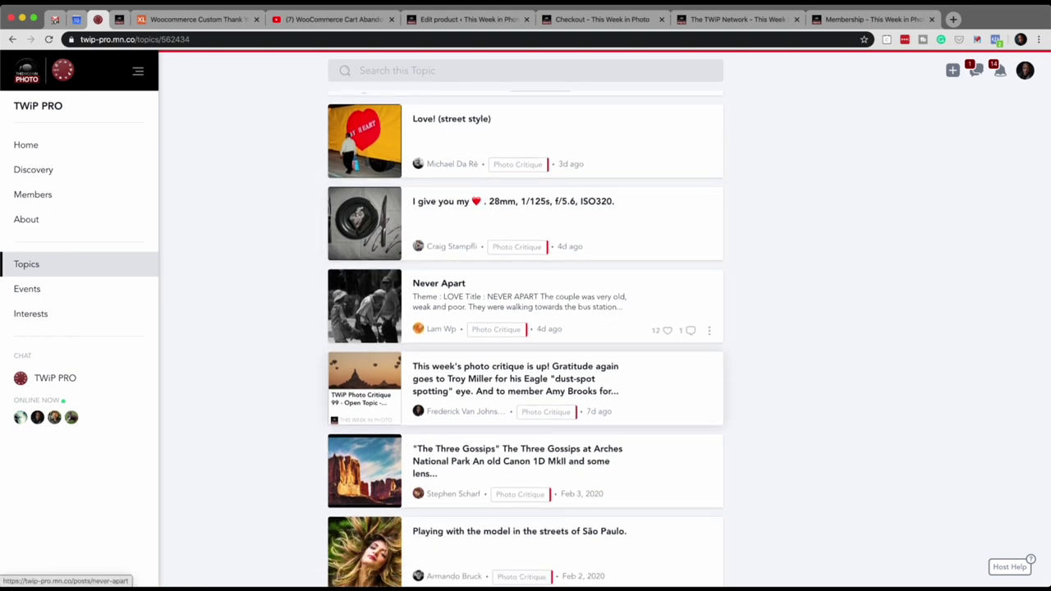
Step: View the Never Apart post's photo enlarged, then close it and return to the topic list
click(493, 304)
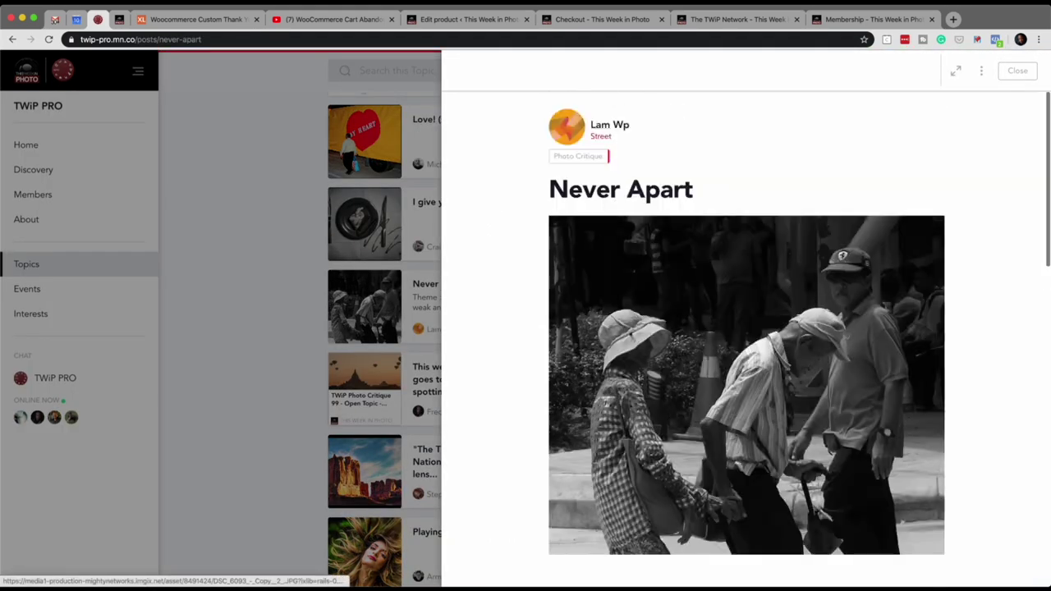
click(746, 386)
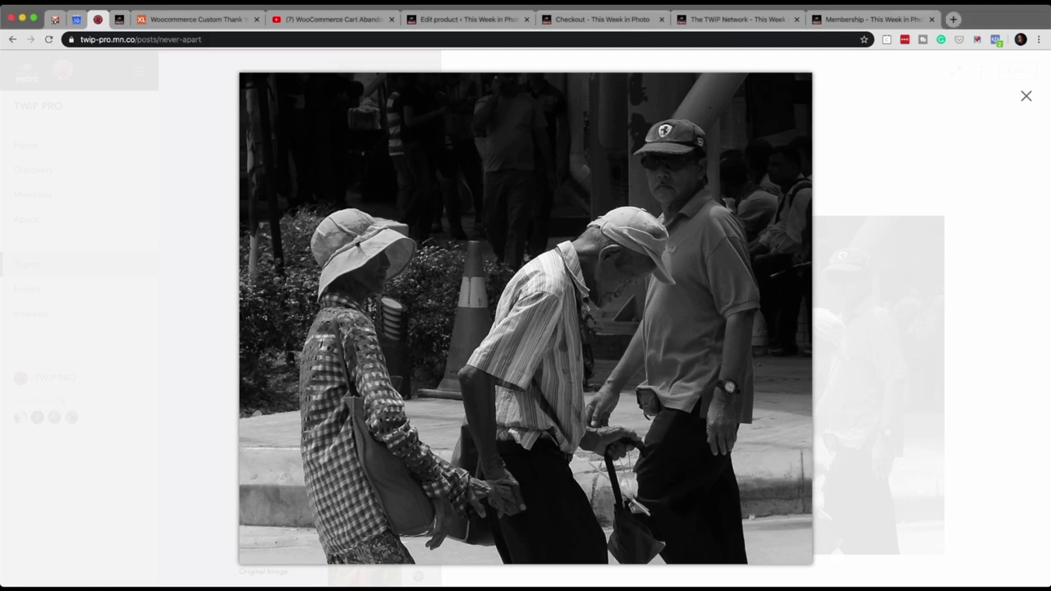
click(1026, 95)
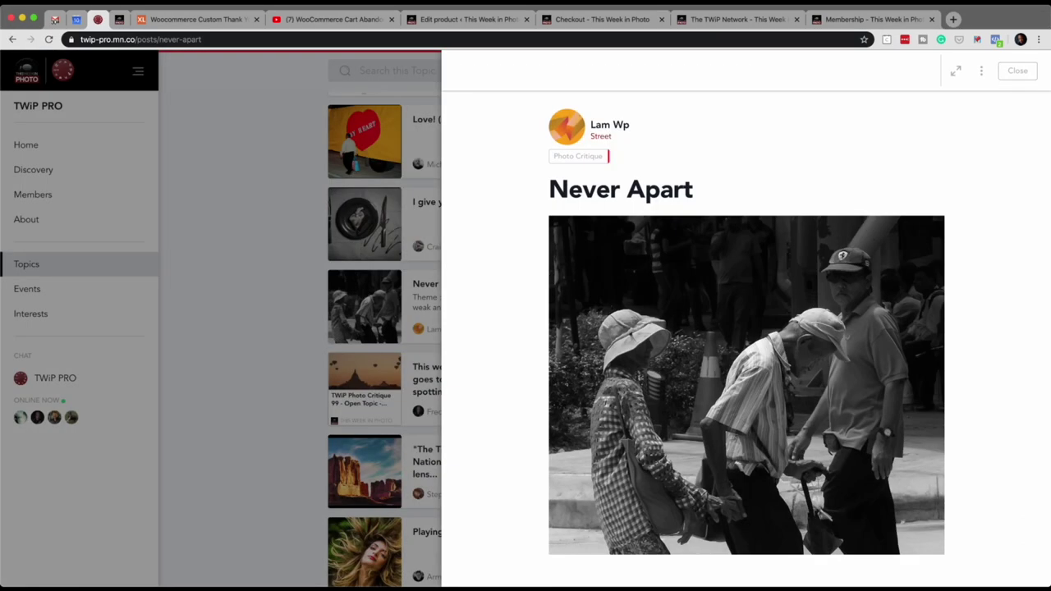
click(1018, 70)
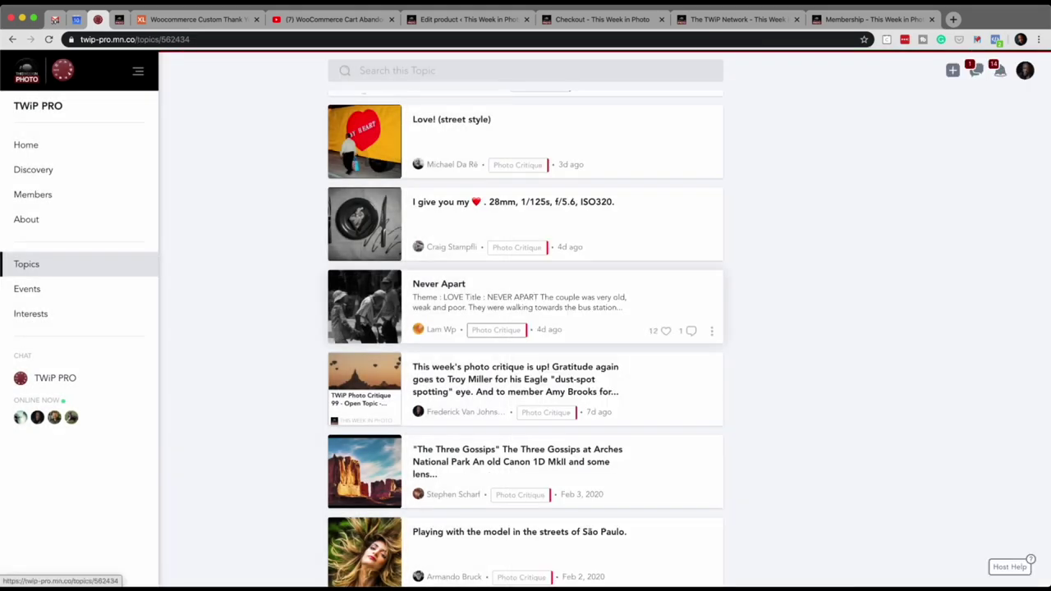
scroll(624, 333, down, 3)
scroll(625, 353, up, 3)
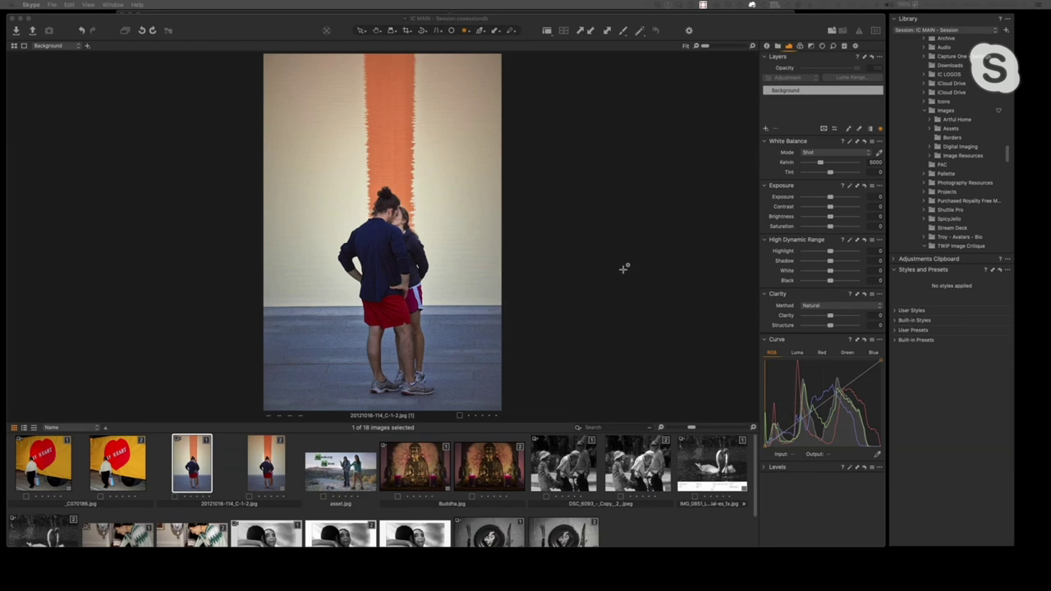
click(275, 467)
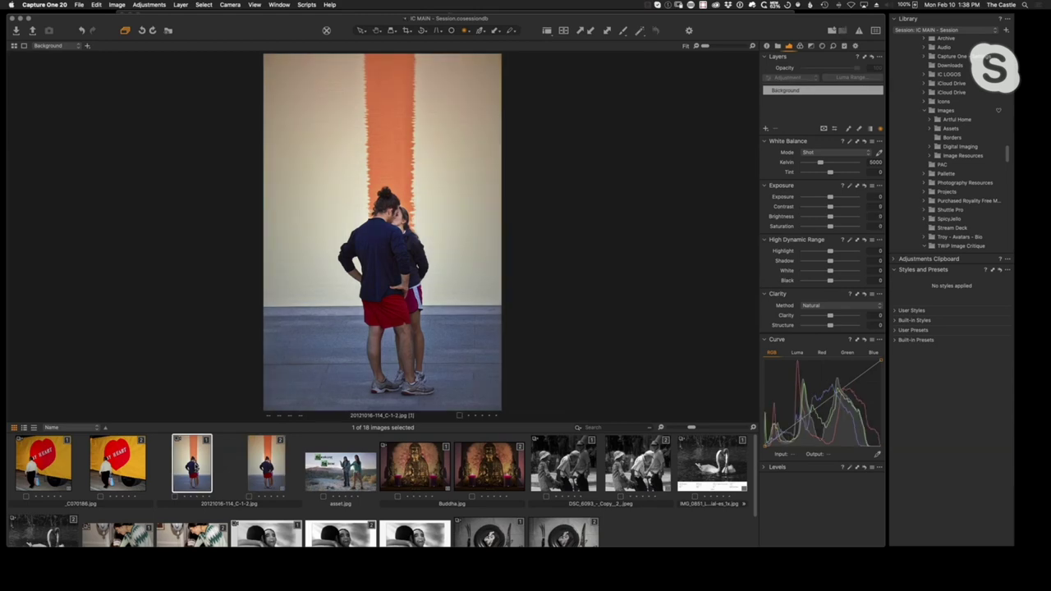
key(F3)
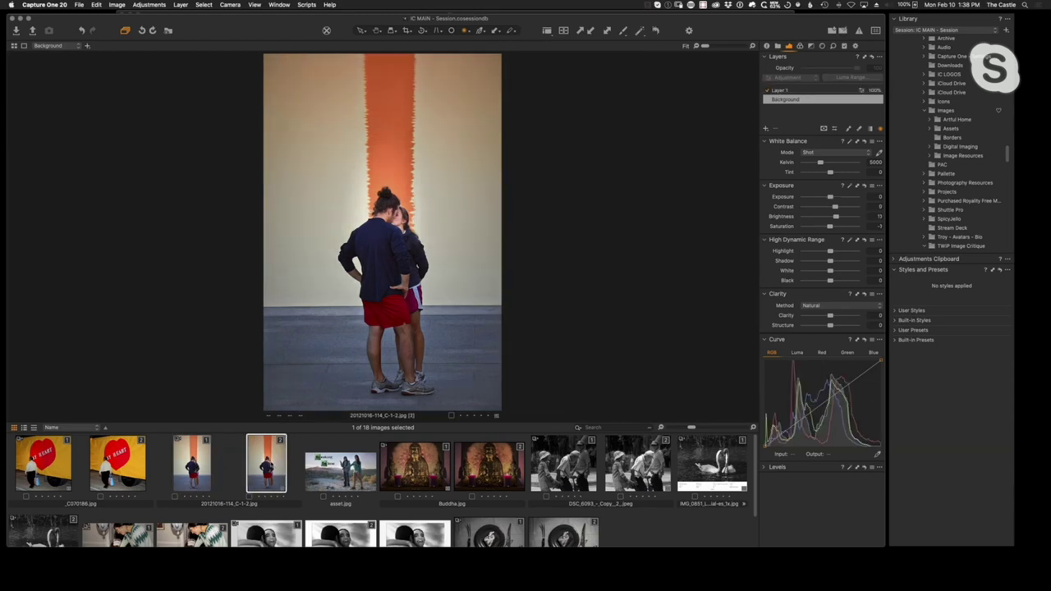
click(227, 466)
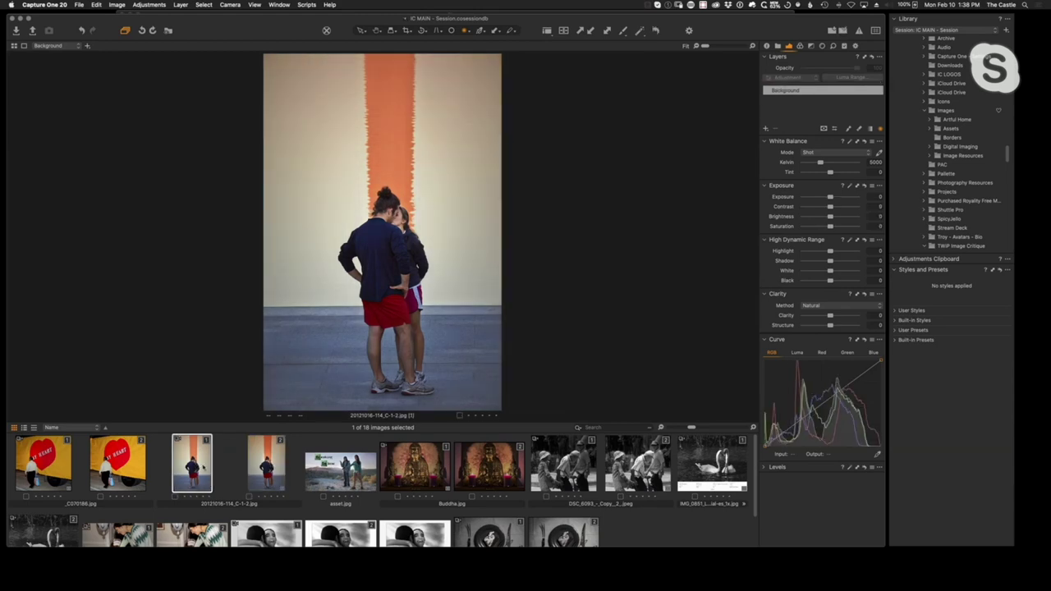
click(266, 464)
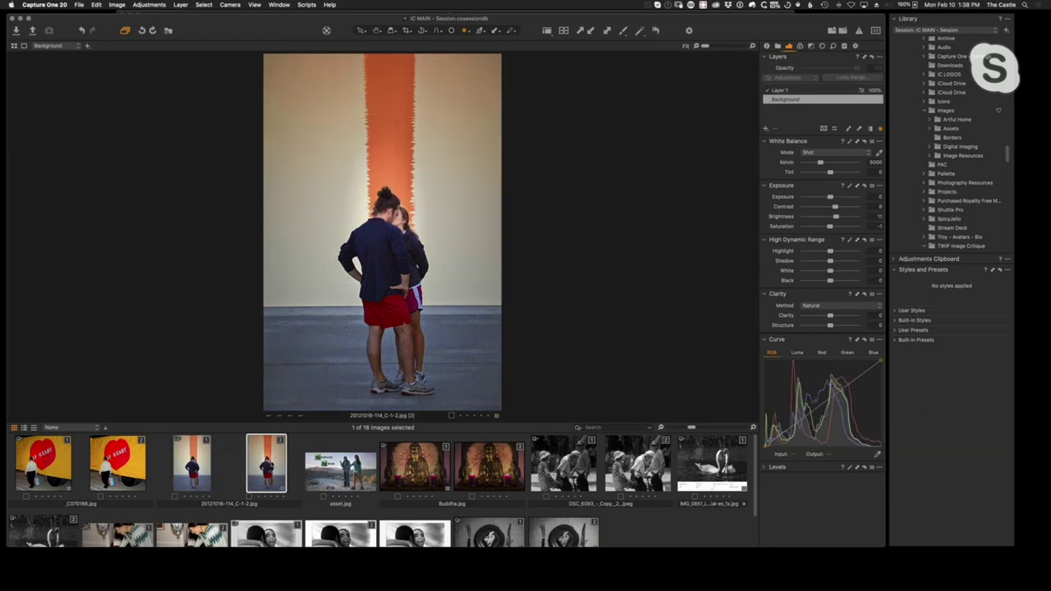
click(192, 464)
click(266, 464)
Step: Compare the adjusted and unadjusted Buddha variants, ending on the adjusted one with its layer
click(497, 473)
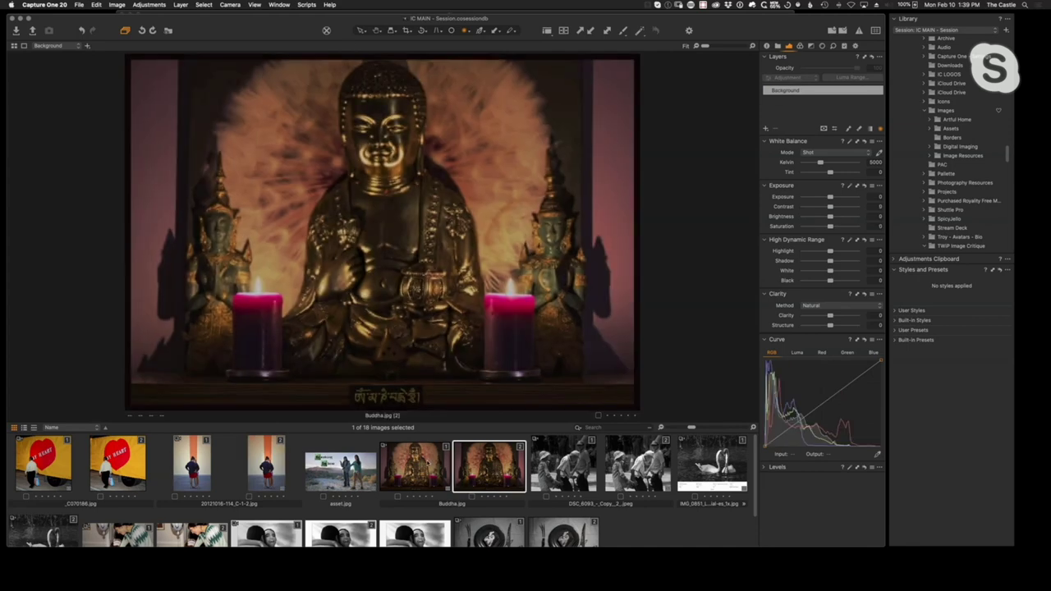
click(430, 464)
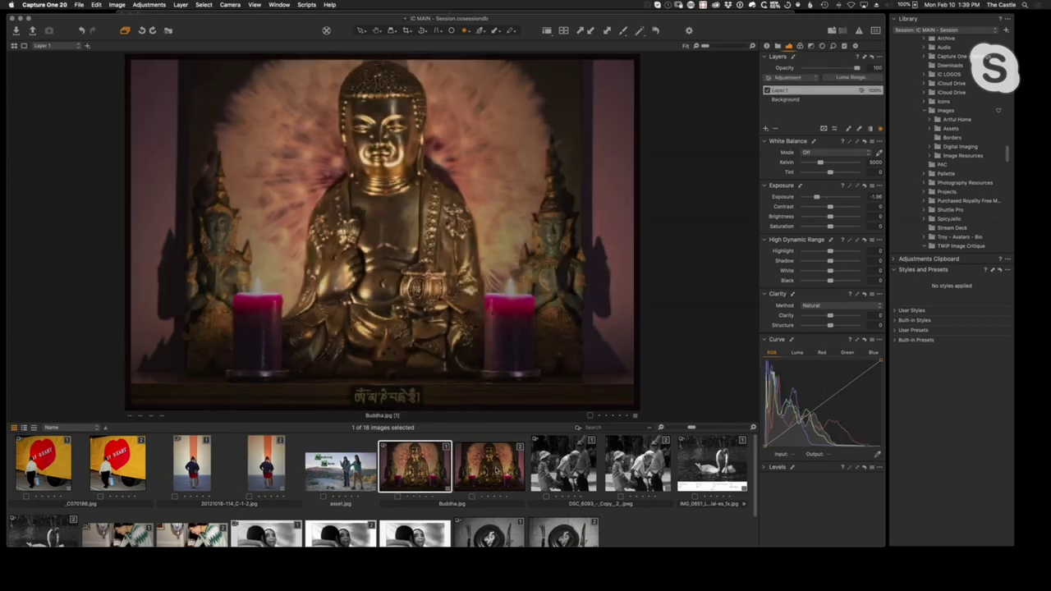
click(496, 470)
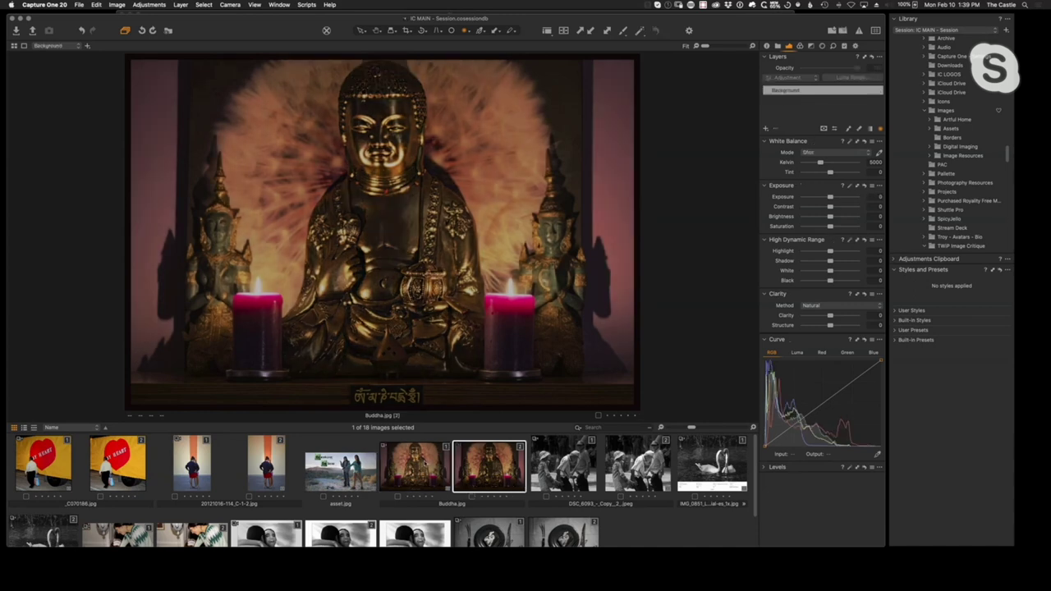
click(415, 466)
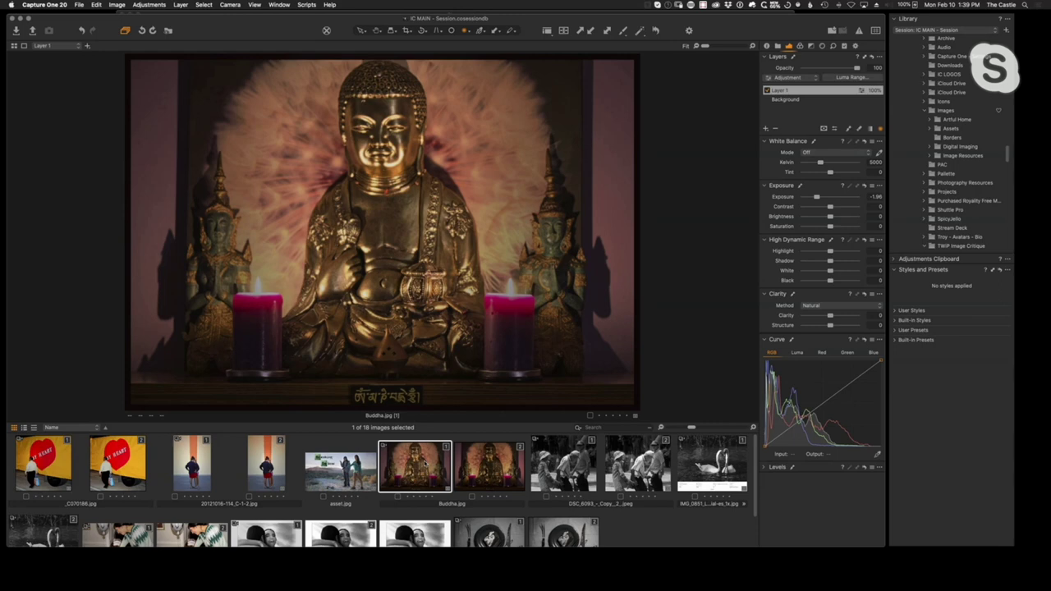
Step: Compare the DSC_6093 street photo's original and adjusted variants, ending on the adjusted one
click(564, 465)
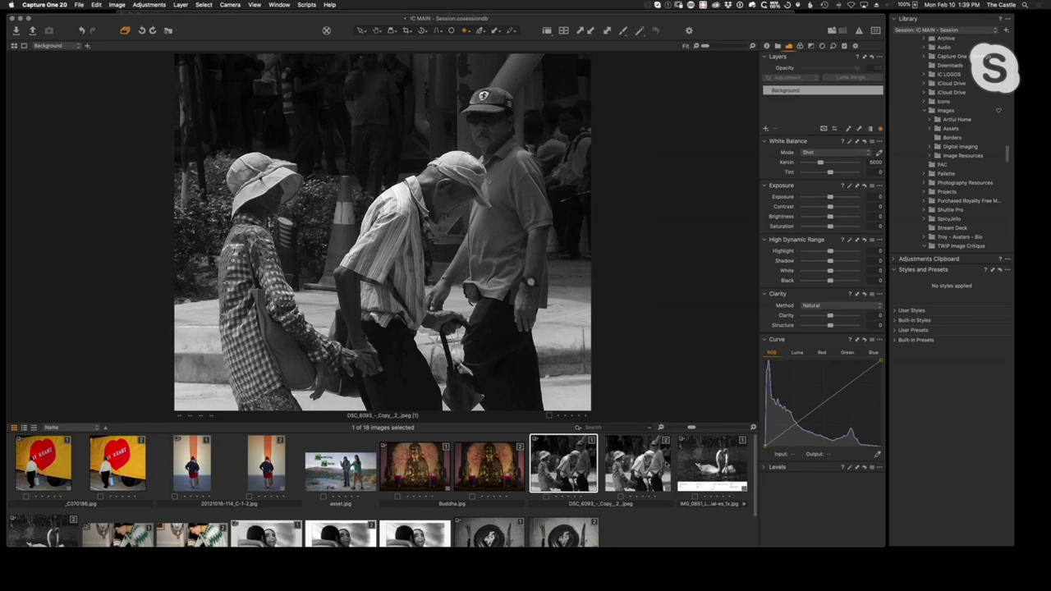
click(653, 468)
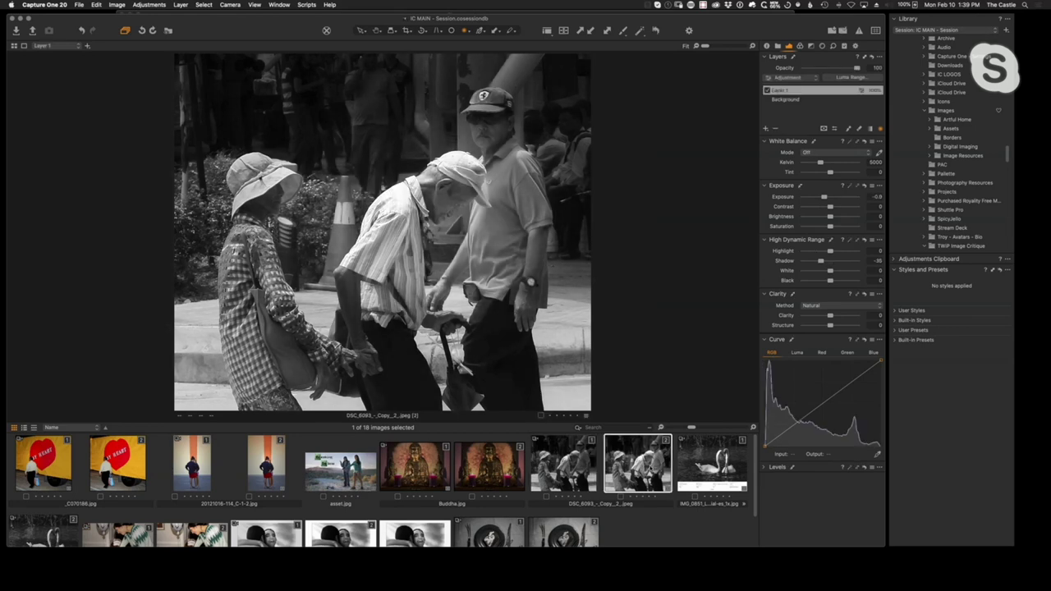
click(579, 468)
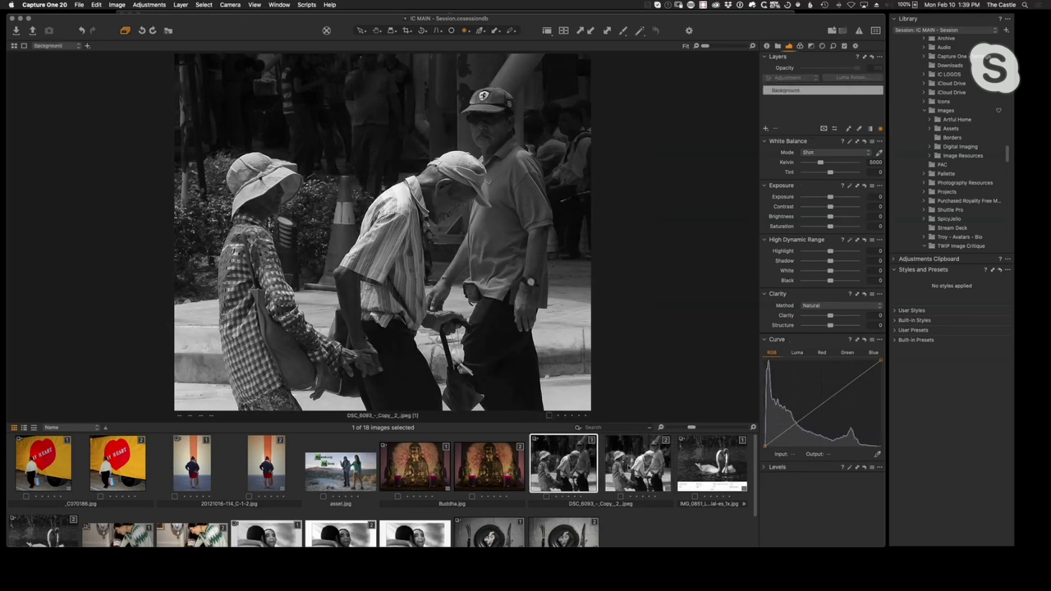
click(638, 464)
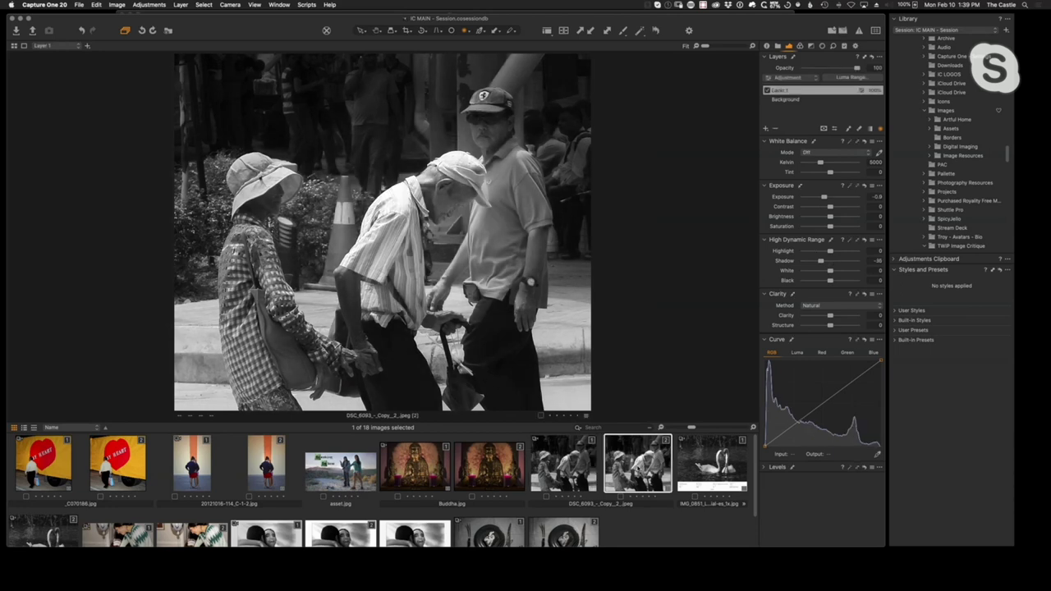
scroll(638, 468, down, 1)
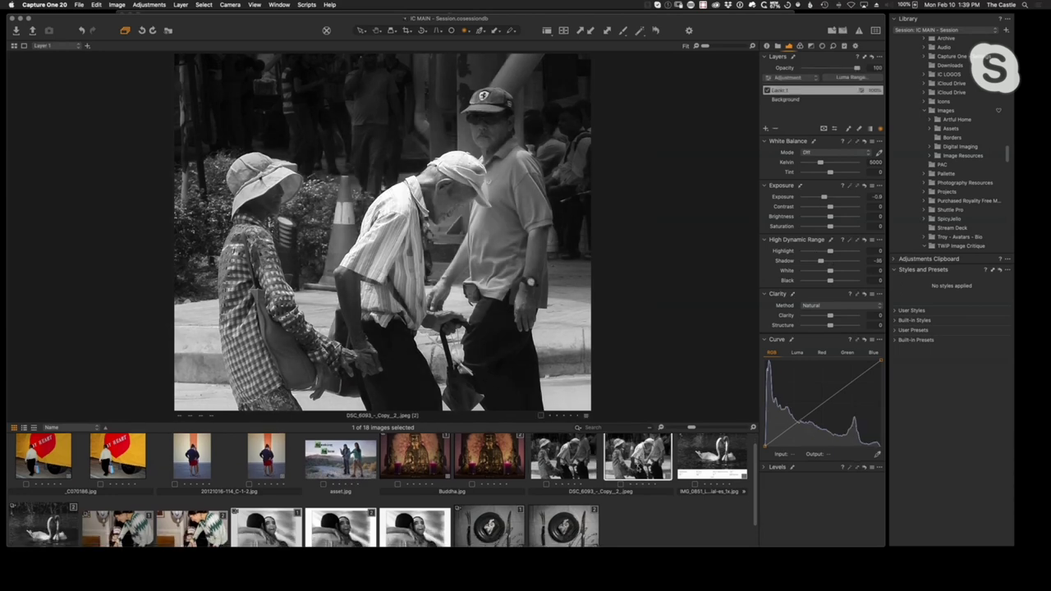
click(713, 457)
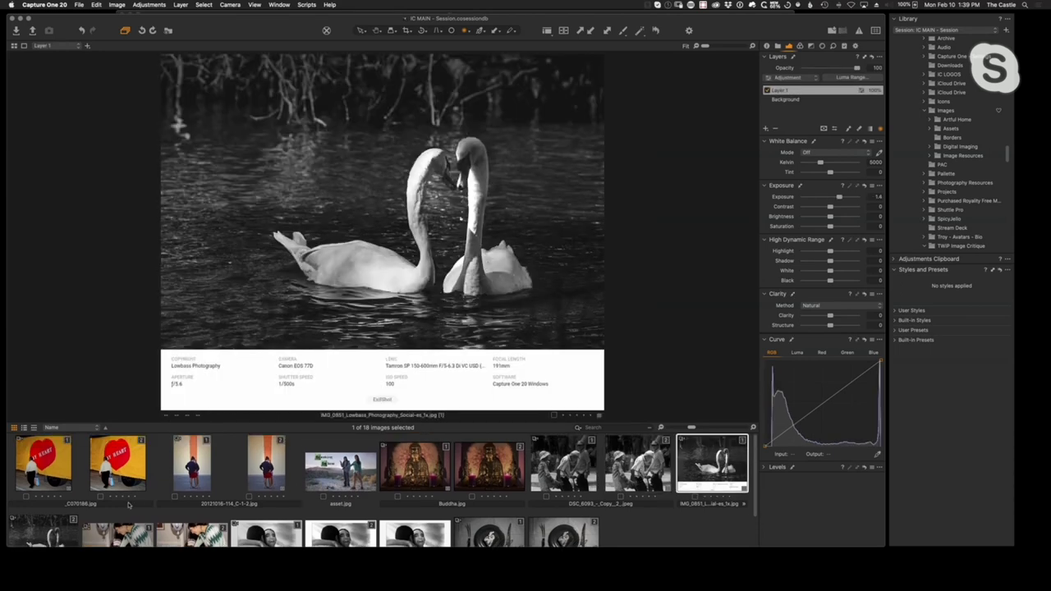
click(39, 532)
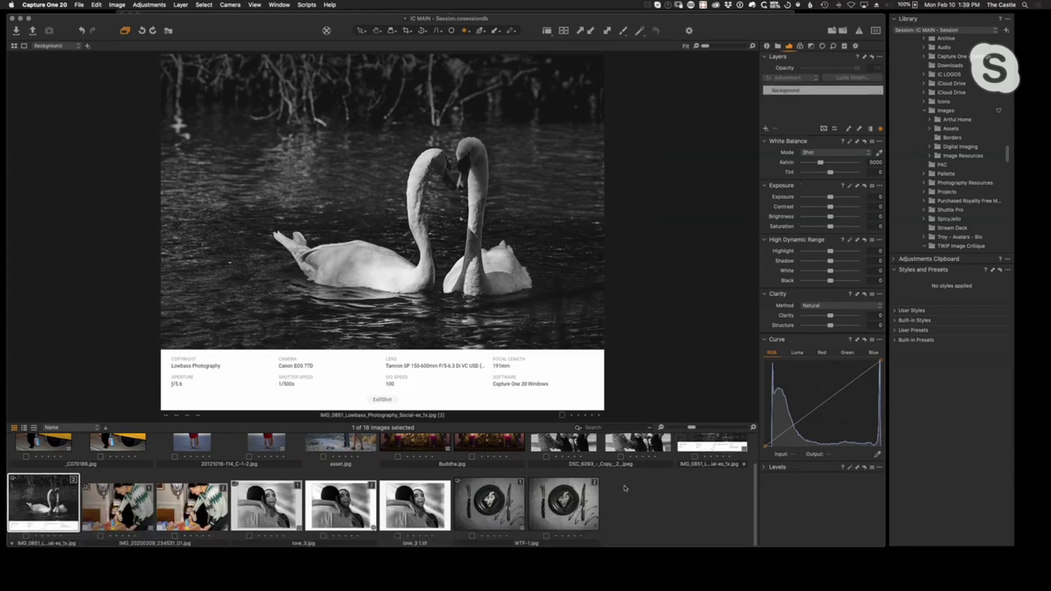
click(710, 443)
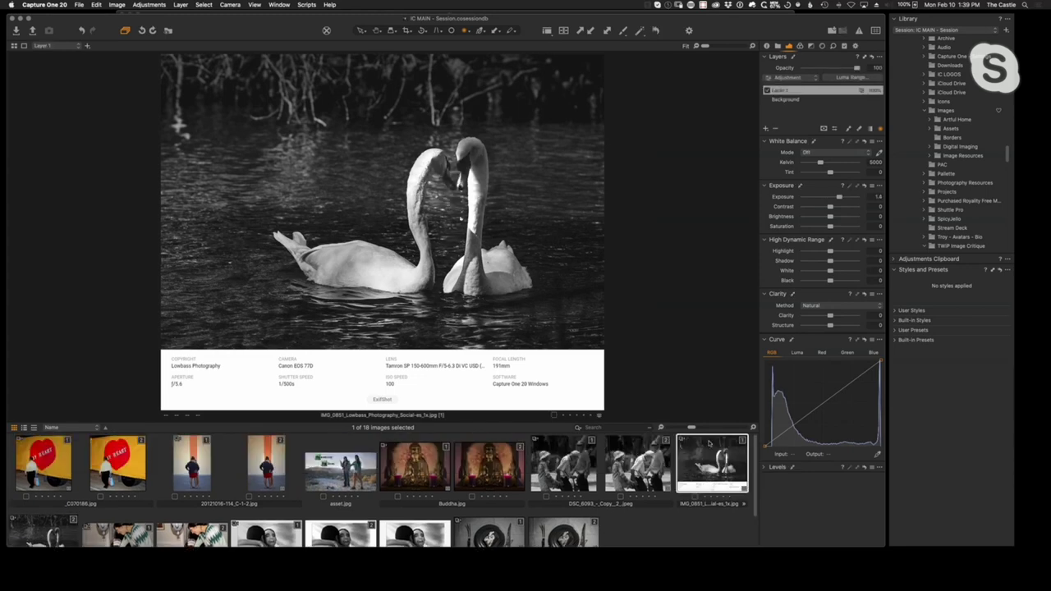
scroll(262, 501, down, 1)
scroll(262, 501, down, 3)
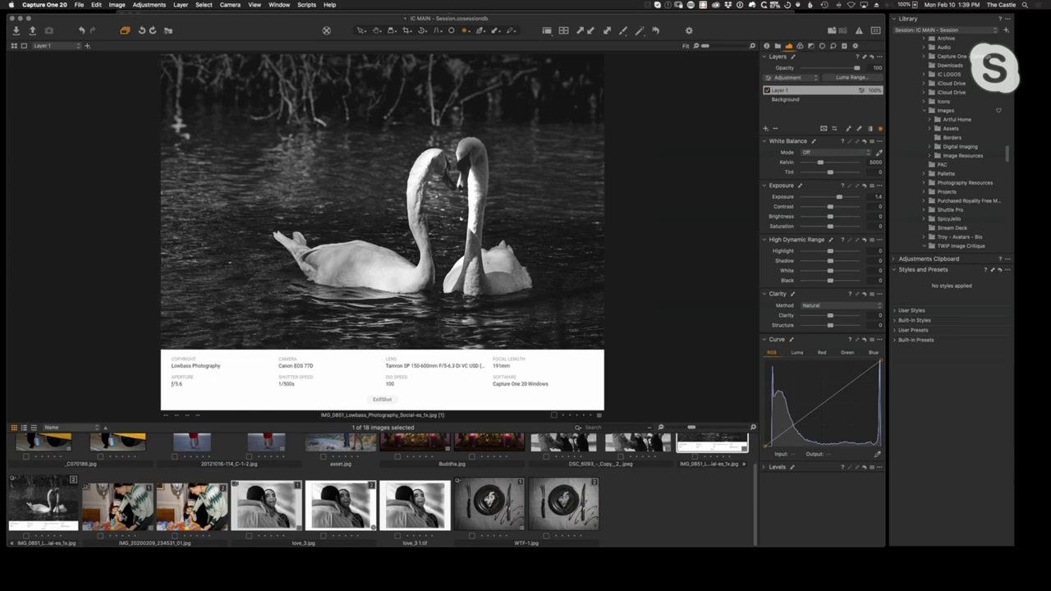
Step: Compare the darkened birthday photo variant with the unadjusted one, settling on the adjusted variant
click(202, 513)
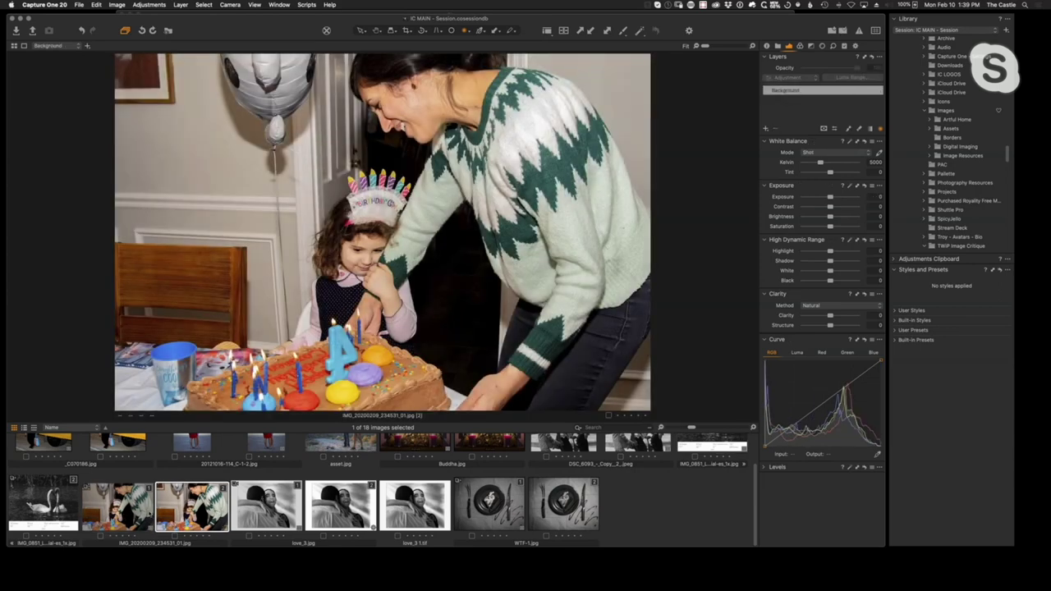
click(117, 506)
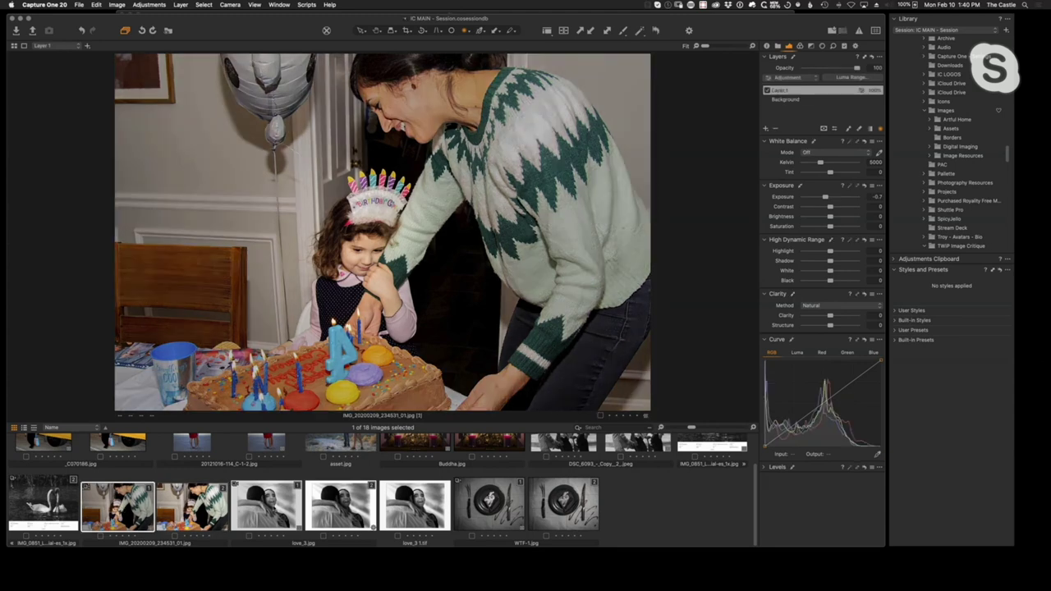
click(198, 510)
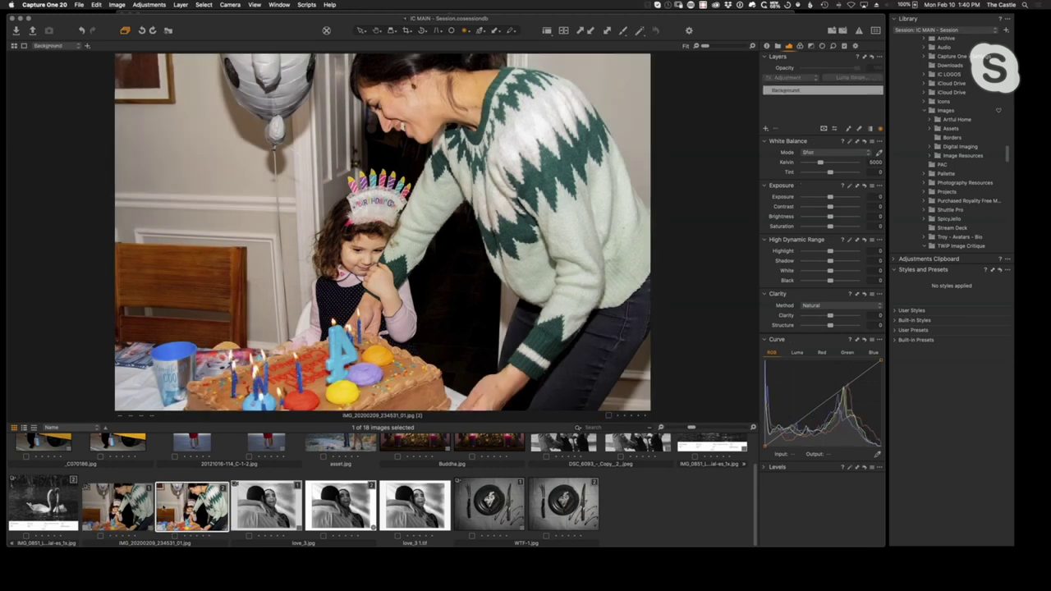
click(118, 505)
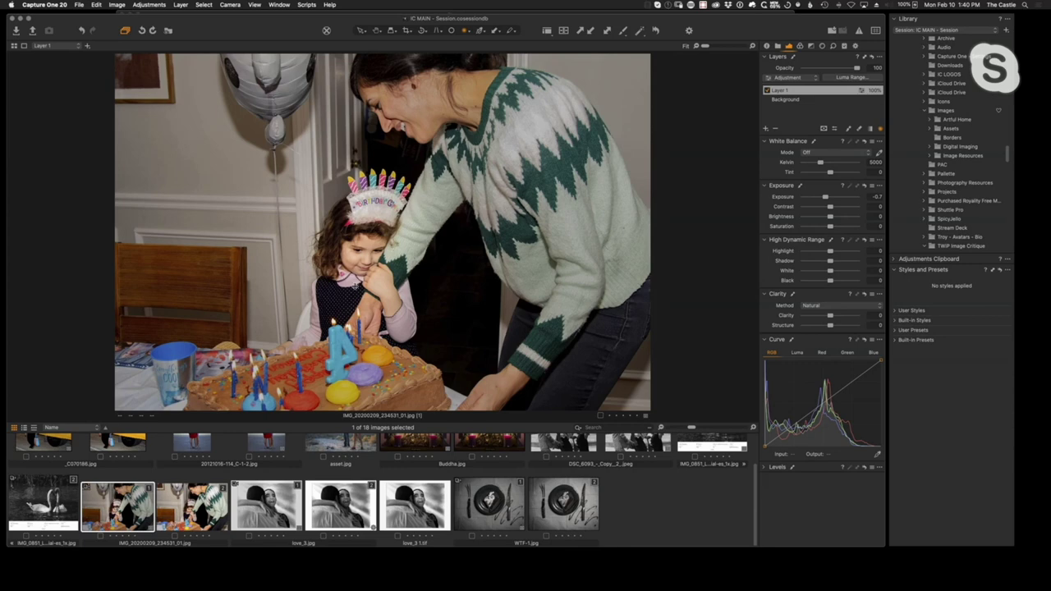
Step: Crop the birthday photo to a tall portrait frame around the girl and her cake
key(c)
drag(289, 152, 462, 411)
drag(412, 260, 404, 260)
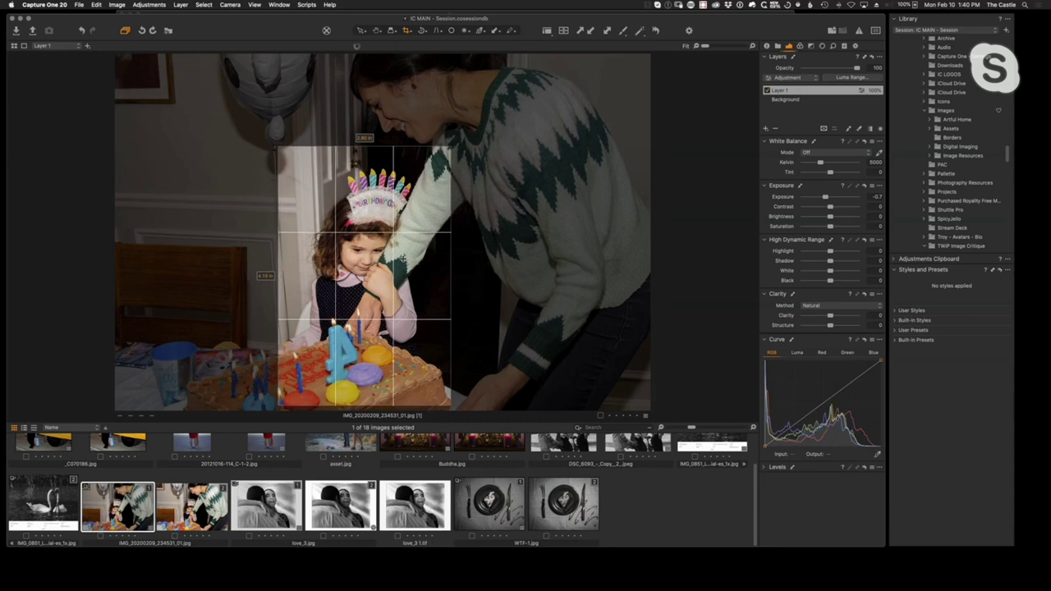
key(Return)
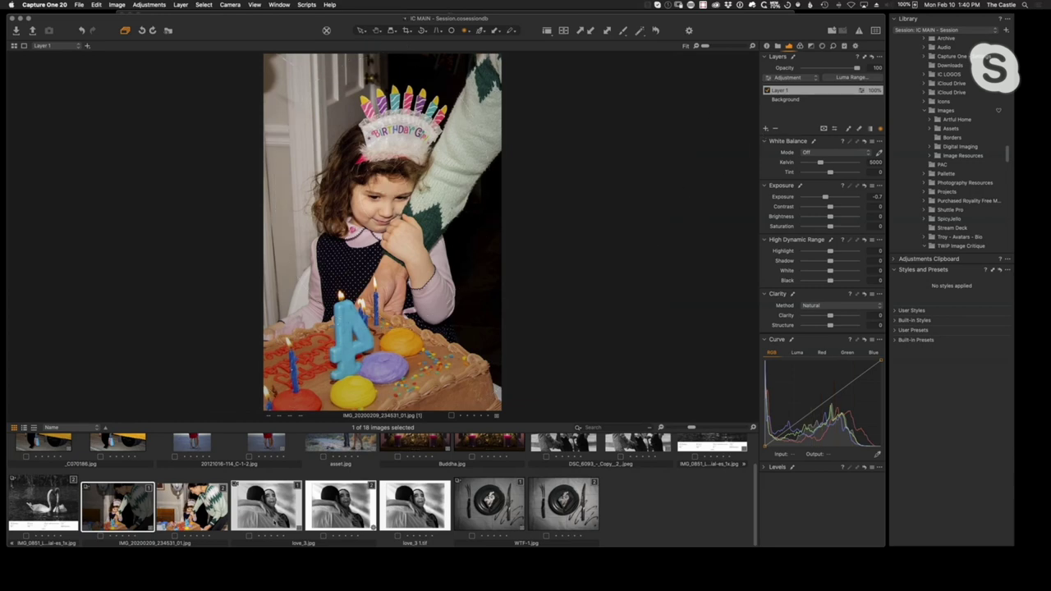
Step: Select the first love_3 variant and reset all its adjustments
click(341, 505)
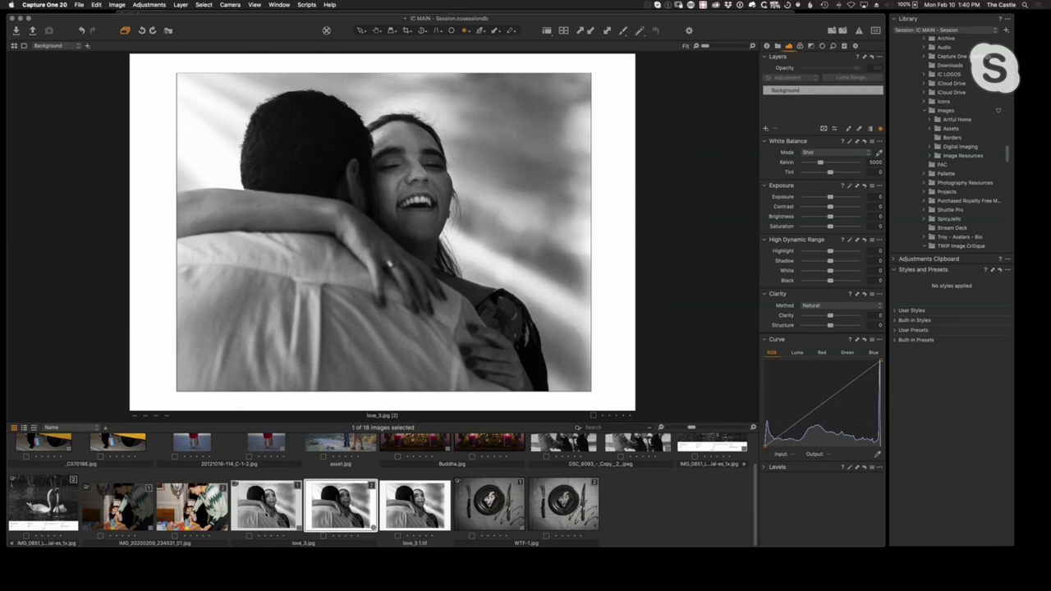
click(268, 513)
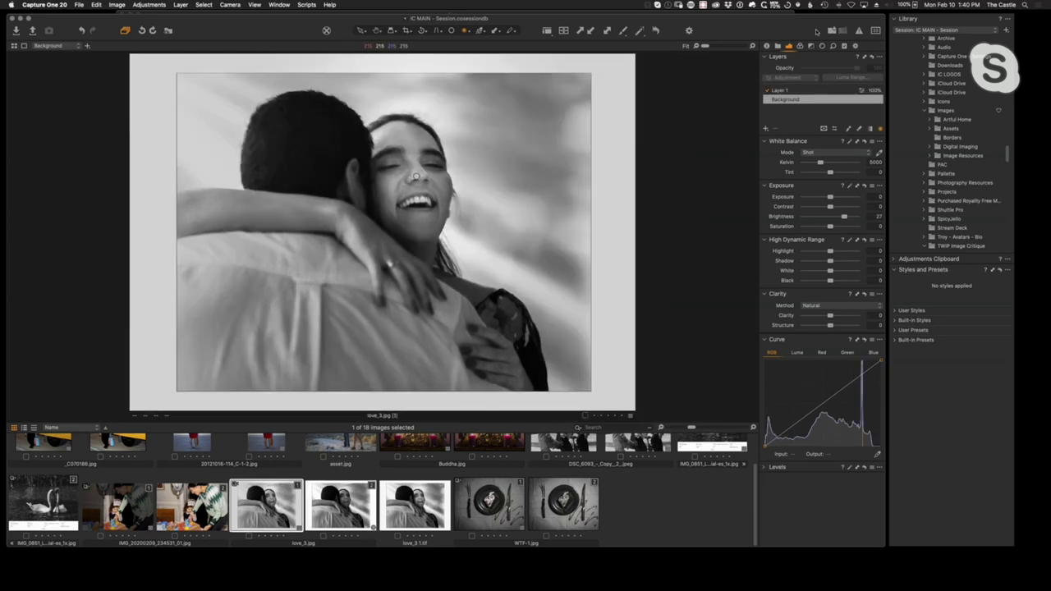
click(656, 31)
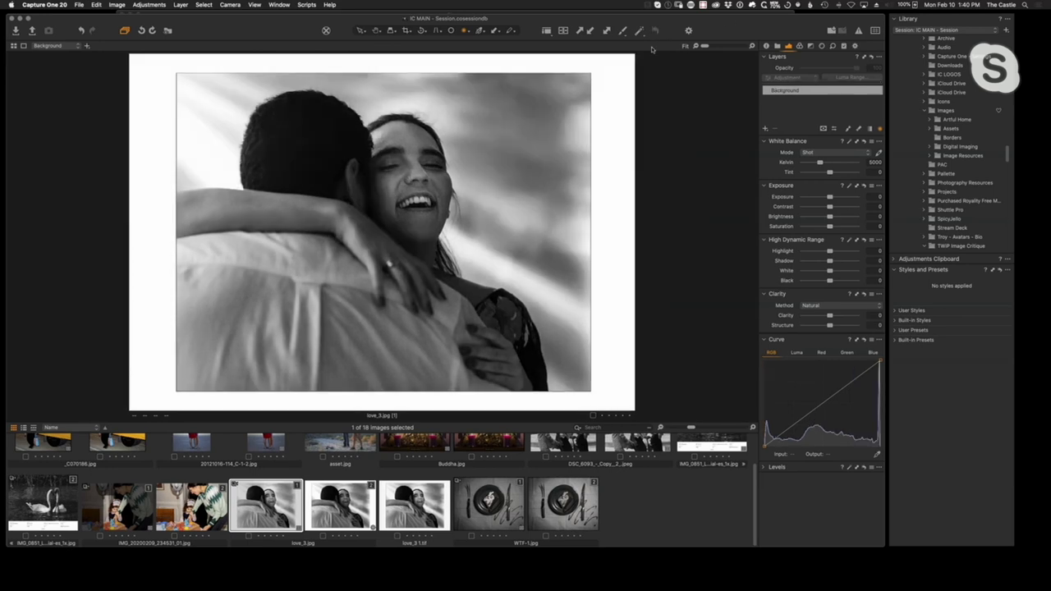
Step: Add a layer masked over the woman's face, raising Brightness to 27 and tweaking Exposure
click(766, 128)
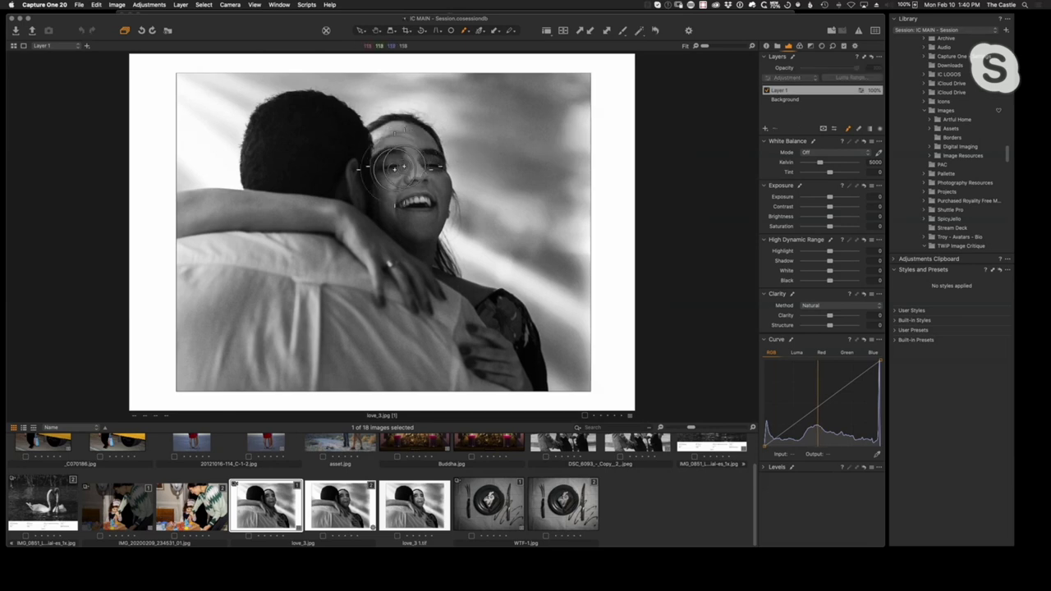
mouse_move(395, 168)
mouse_down()
mouse_move(426, 180)
mouse_move(418, 148)
mouse_move(405, 173)
mouse_move(435, 179)
mouse_up()
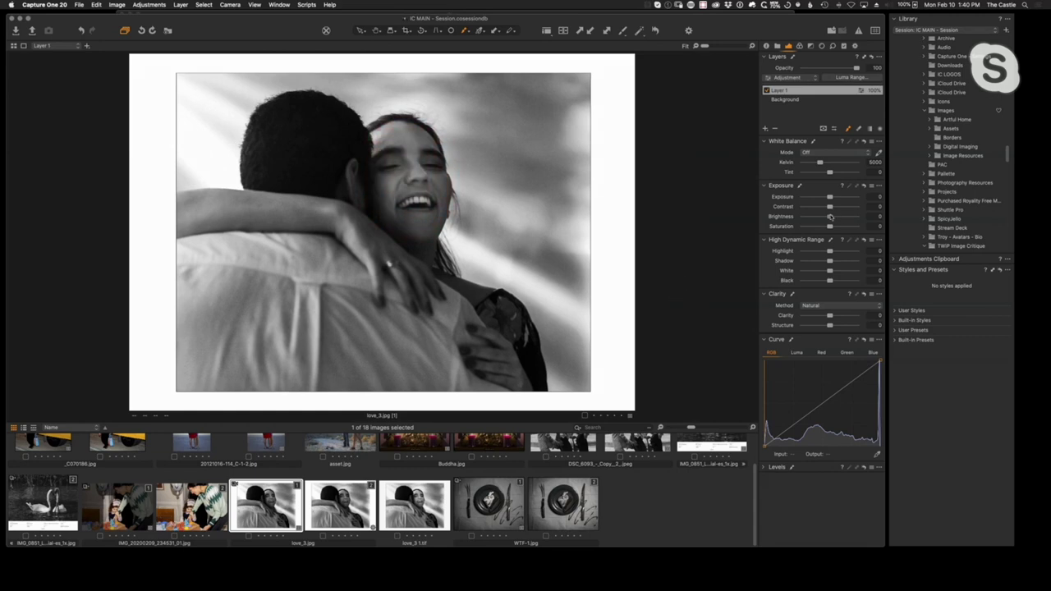
mouse_move(830, 216)
mouse_down()
mouse_move(841, 218)
mouse_move(831, 219)
mouse_up()
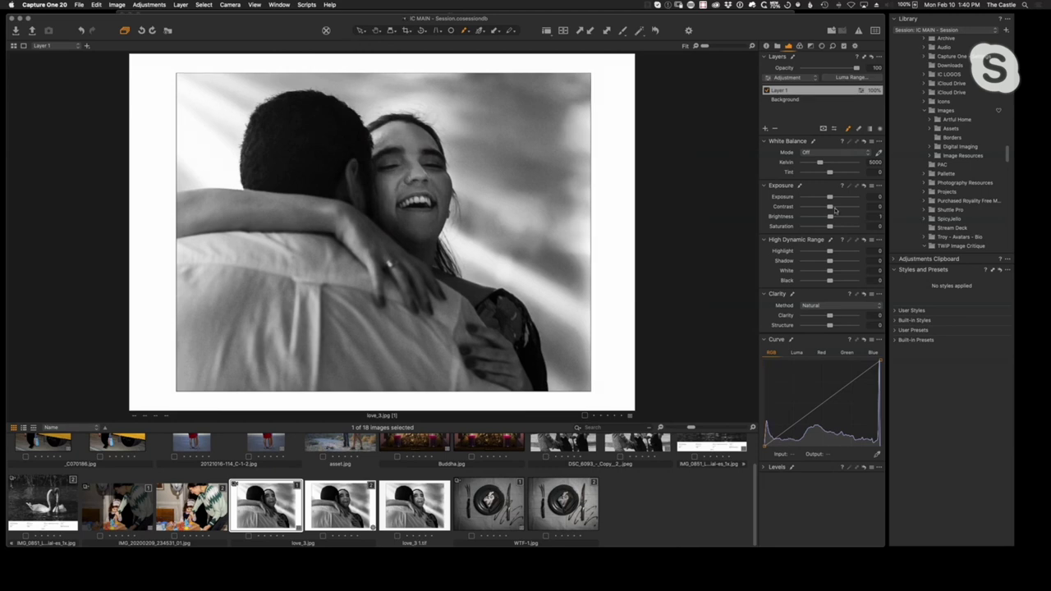
drag(831, 199, 844, 217)
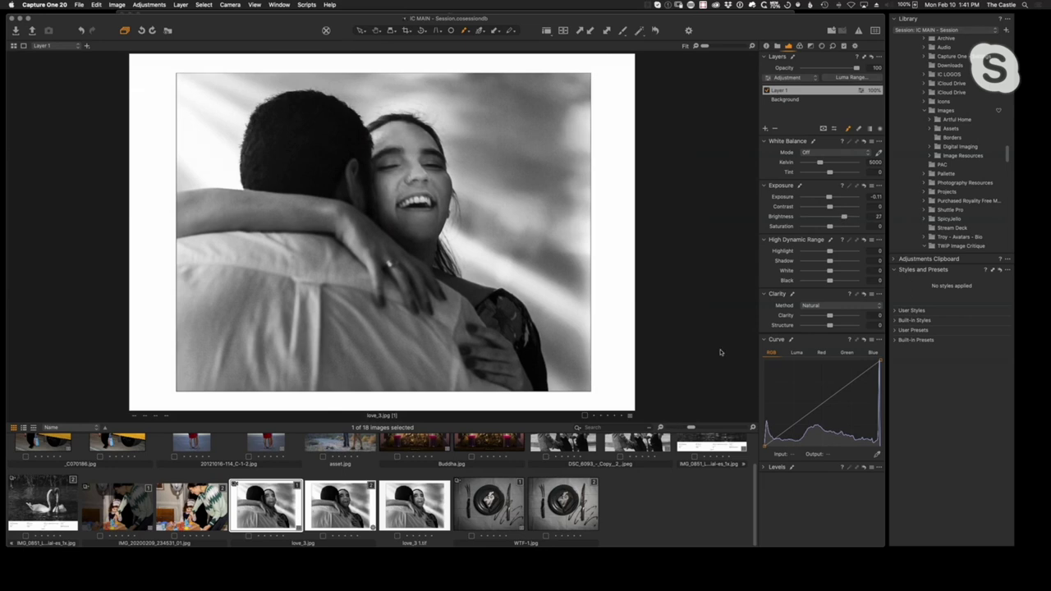
Step: Compare the brightened-face love_3 variant with the unedited one
click(353, 503)
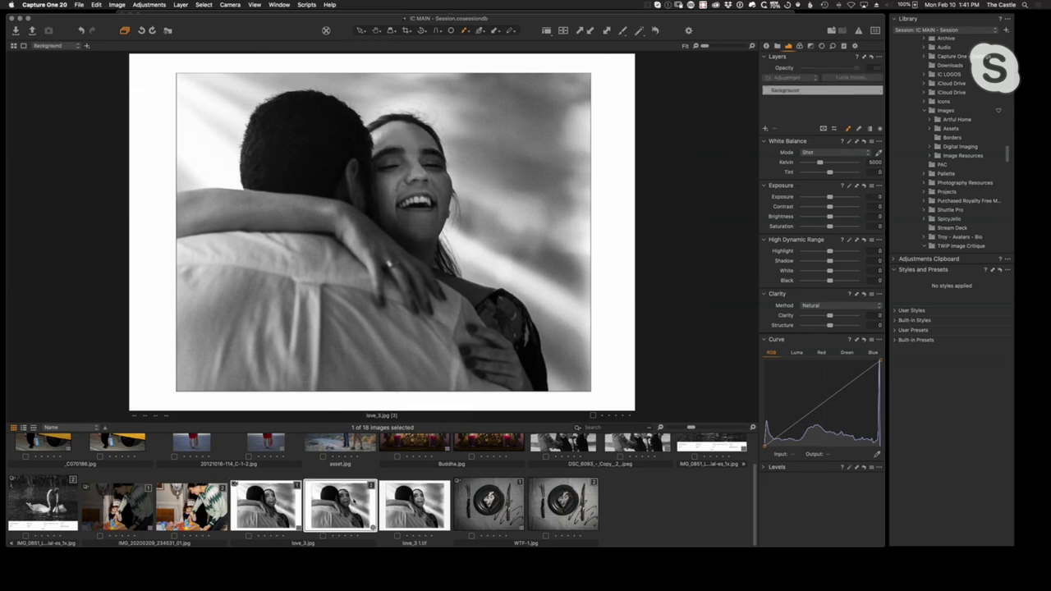
click(265, 502)
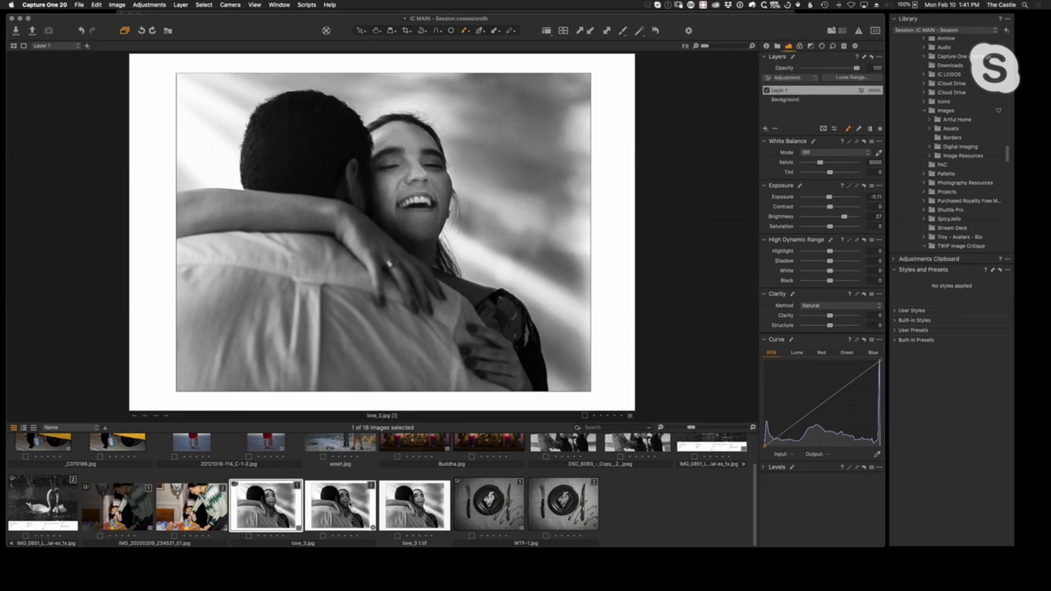
click(347, 506)
click(285, 513)
Step: Switch to Photoshop and hide Layer 1 to show the unedited love_3 photo
key(ctrl+Up)
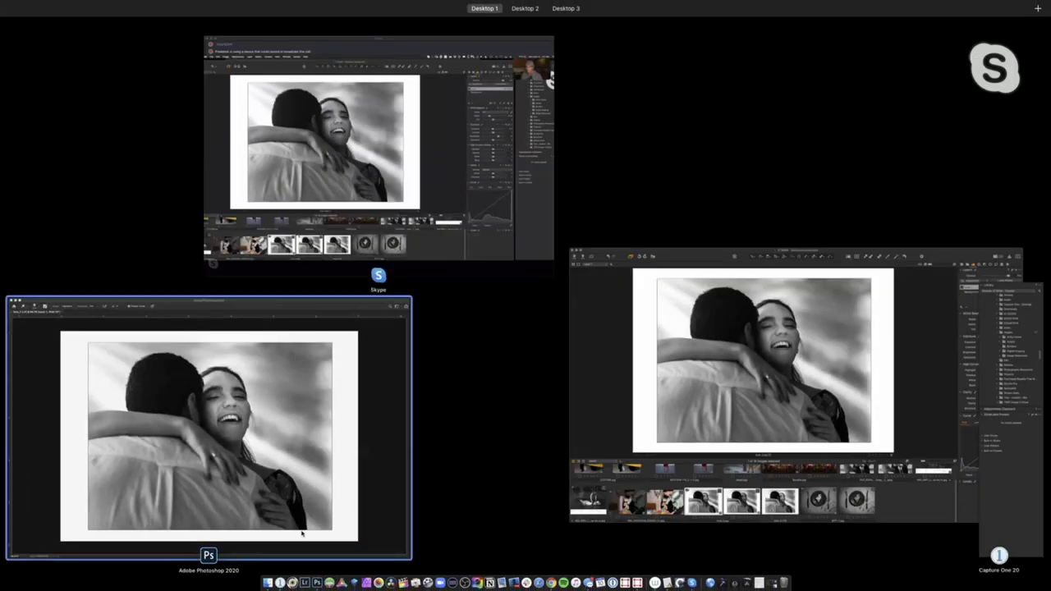
click(361, 328)
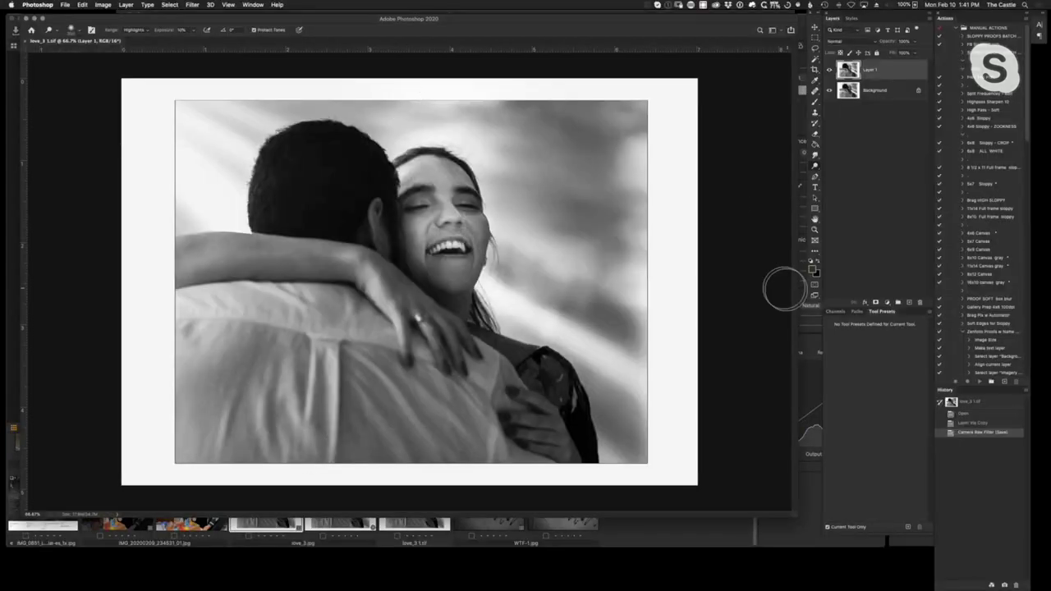
click(830, 71)
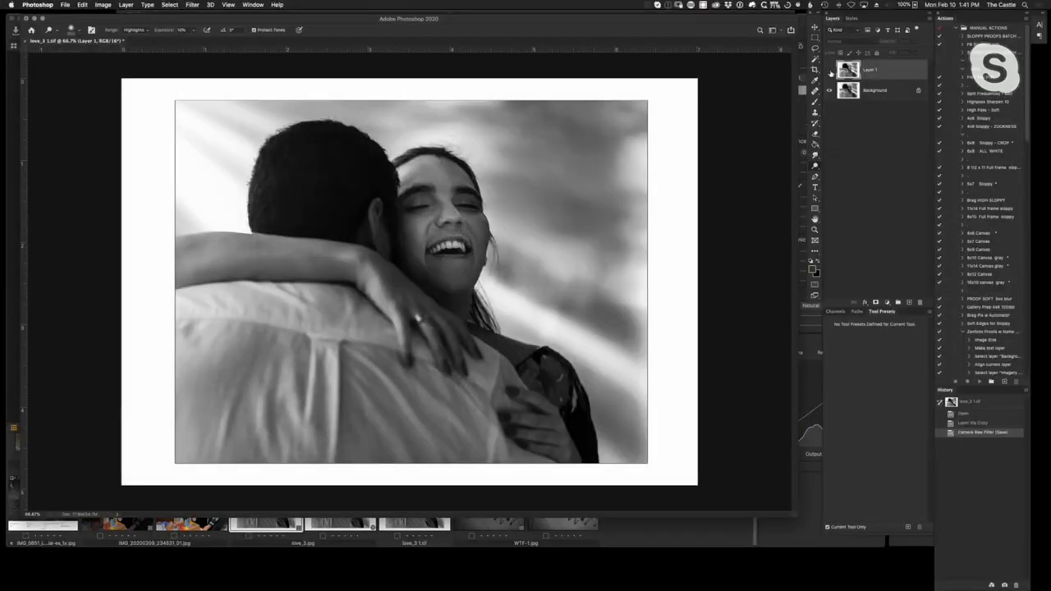
click(830, 70)
click(830, 71)
Step: Select the Background layer and open it in the Camera Raw Filter
click(888, 92)
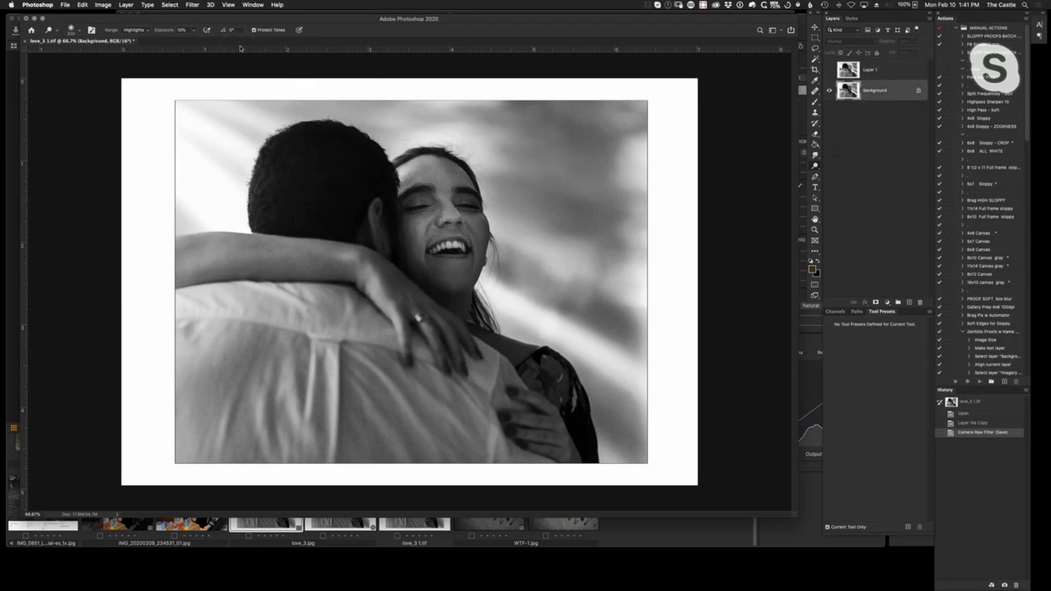
click(192, 5)
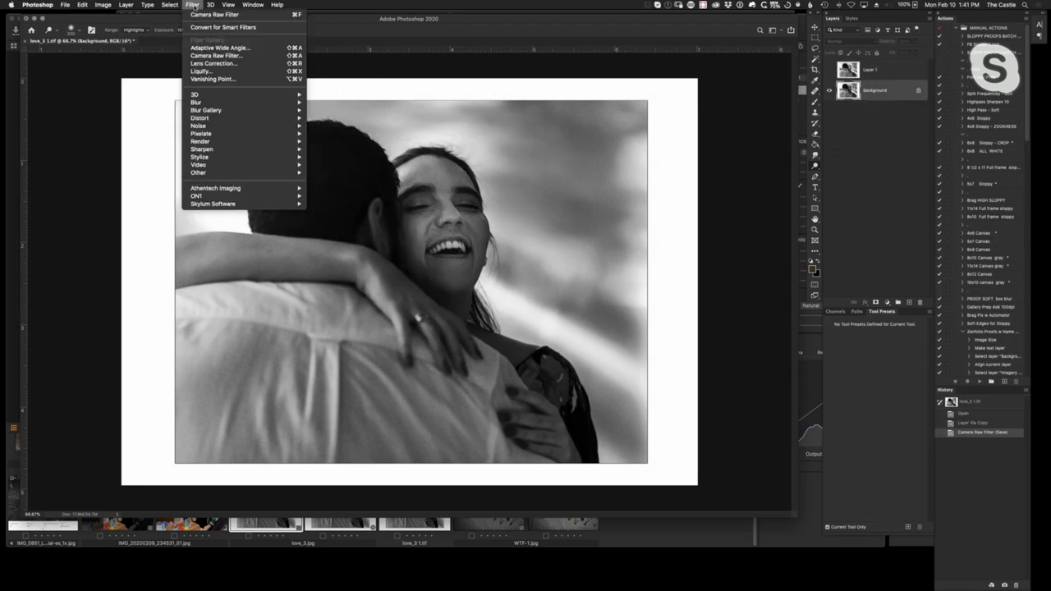
click(219, 56)
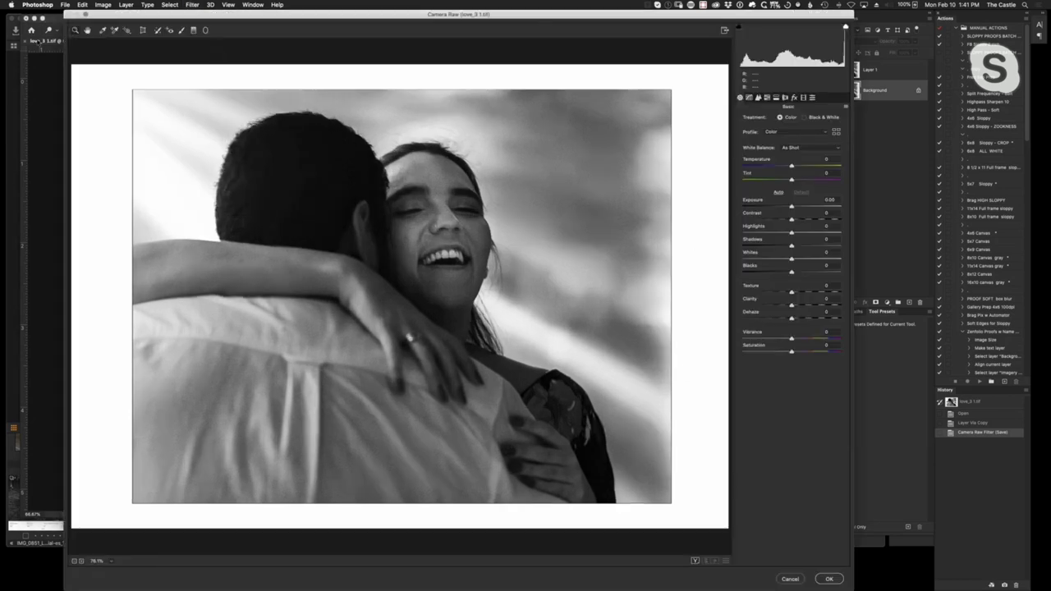
Step: Size the Adjustment Brush to fit the face and paint over the woman's face
click(181, 31)
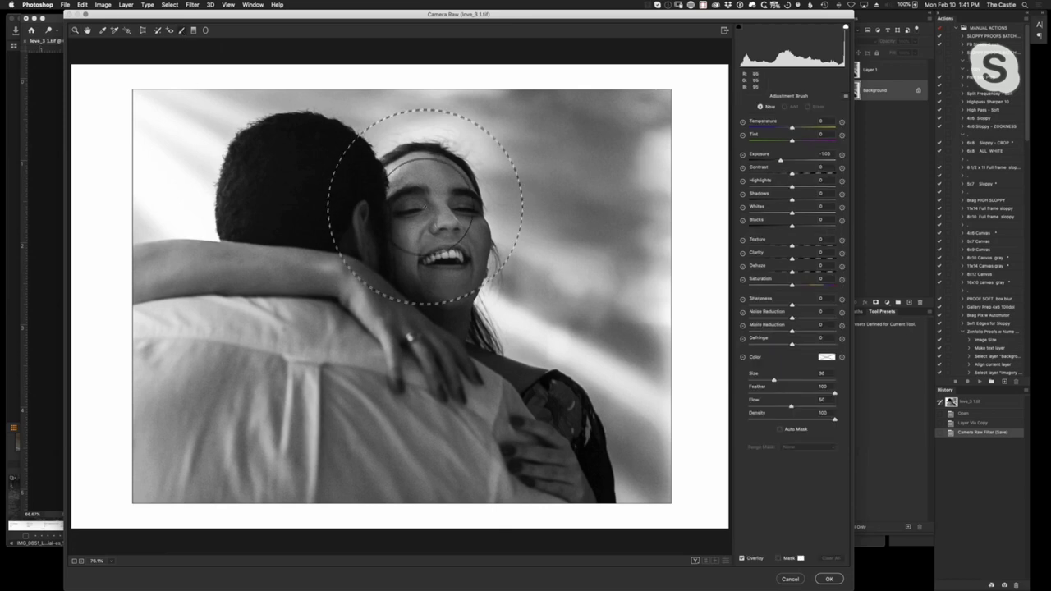
key(bracketright)
key(bracketright)
key(bracketright)
key(bracketright)
key(bracketright)
key(bracketright)
key(bracketleft)
key(bracketleft)
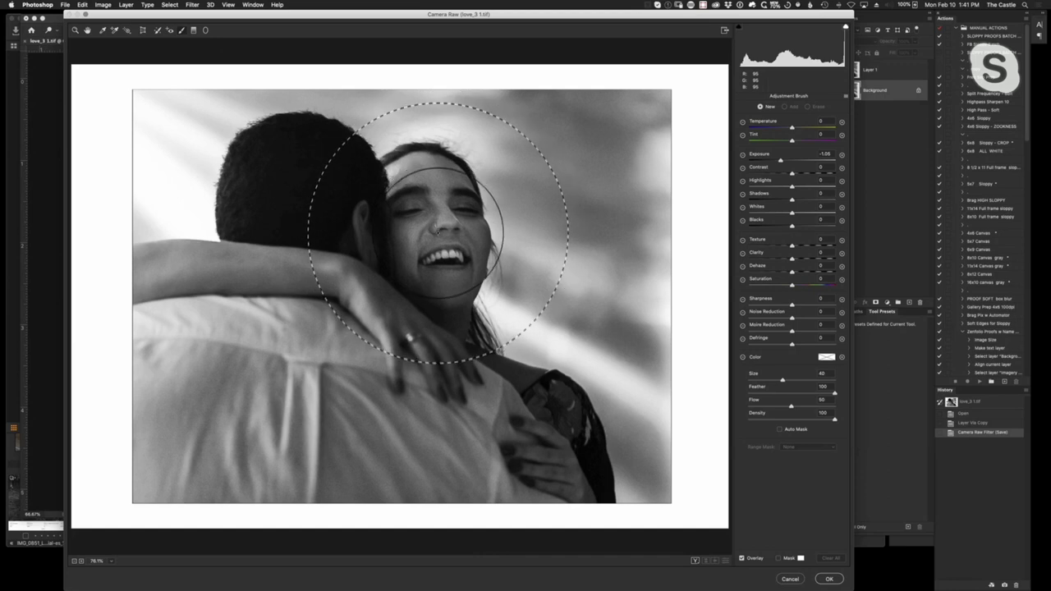
key(bracketleft)
key(bracketleft)
key(bracketleft)
key(bracketleft)
key(bracketleft)
key(bracketleft)
key(bracketleft)
key(bracketleft)
key(bracketleft)
key(bracketleft)
key(bracketleft)
key(bracketleft)
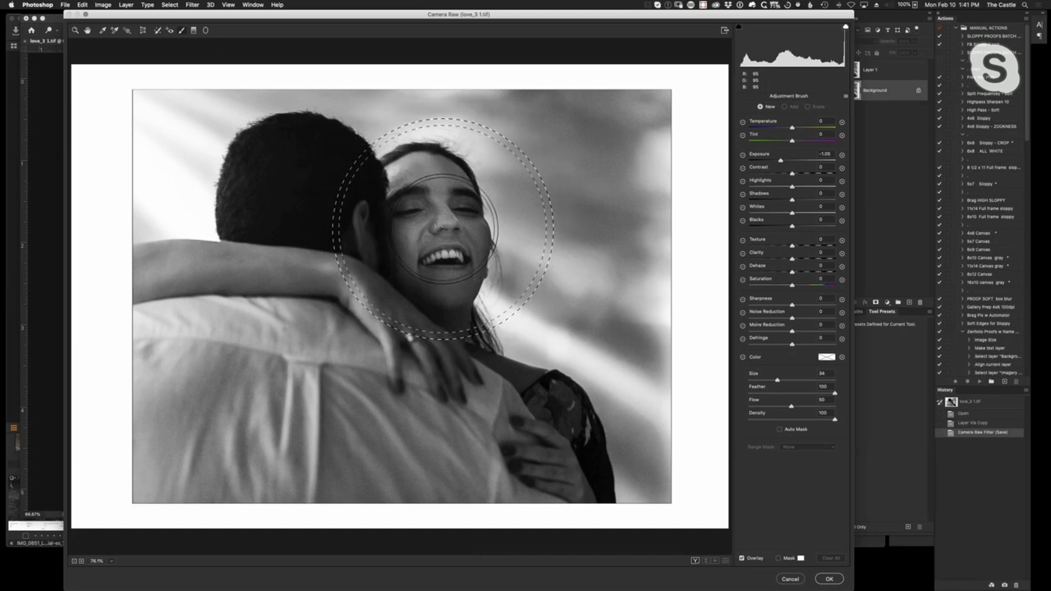
key(bracketleft)
key(bracketleft)
key(bracketleft)
key(bracketleft)
key(bracketleft)
key(bracketleft)
key(bracketleft)
key(bracketleft)
key(bracketleft)
key(bracketleft)
key(bracketleft)
key(bracketleft)
key(bracketleft)
key(bracketleft)
key(bracketleft)
key(bracketleft)
key(bracketleft)
key(bracketleft)
key(bracketleft)
key(bracketleft)
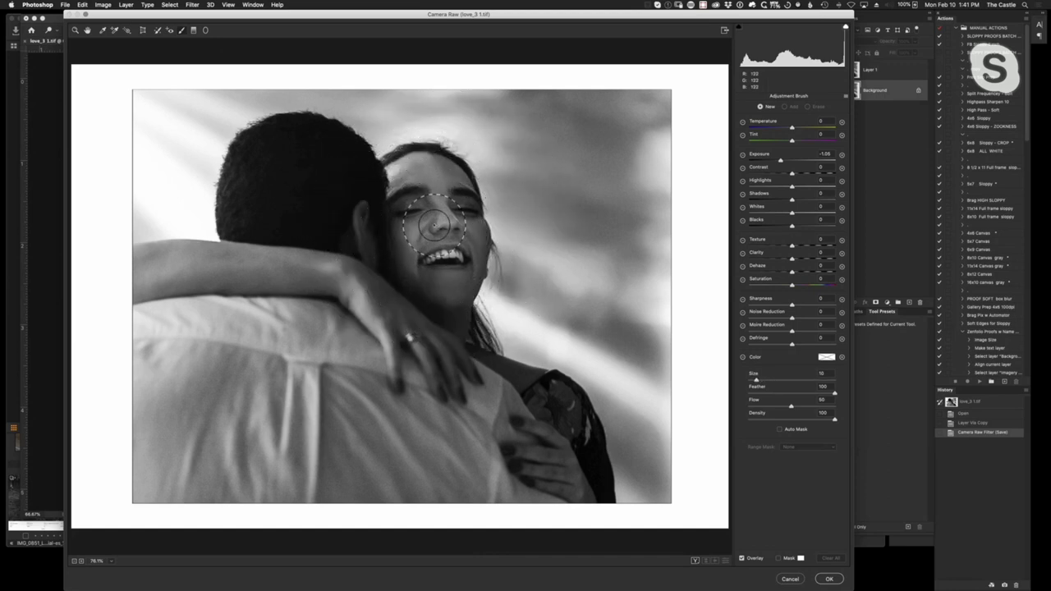
key(bracketright)
key(bracketright)
key(bracketright)
key(bracketright)
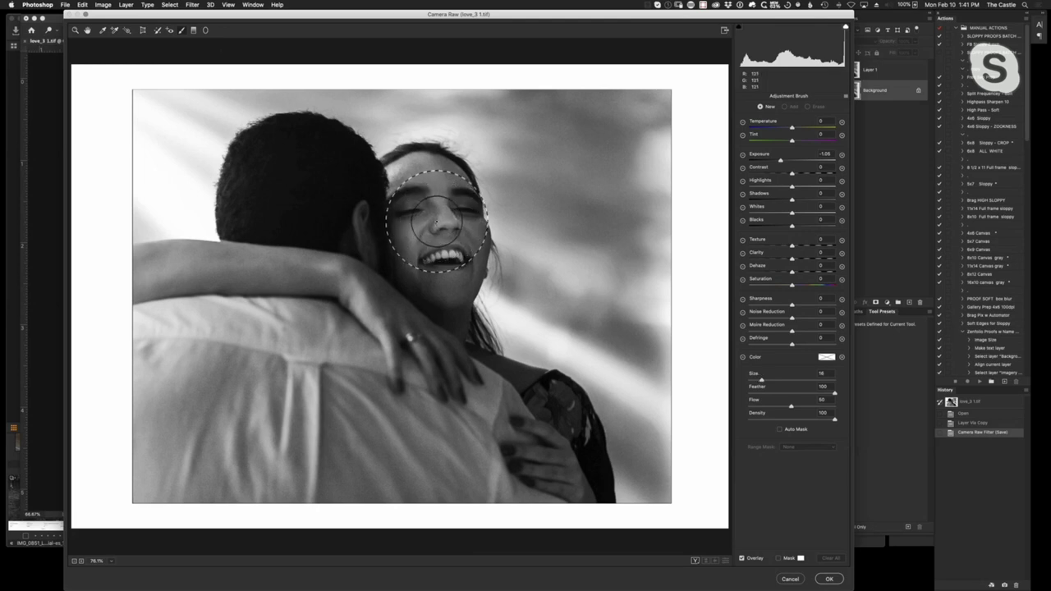
mouse_move(433, 213)
mouse_down()
mouse_move(427, 257)
mouse_move(445, 277)
mouse_move(461, 243)
mouse_move(450, 200)
mouse_move(430, 185)
mouse_move(417, 199)
mouse_move(468, 168)
mouse_up()
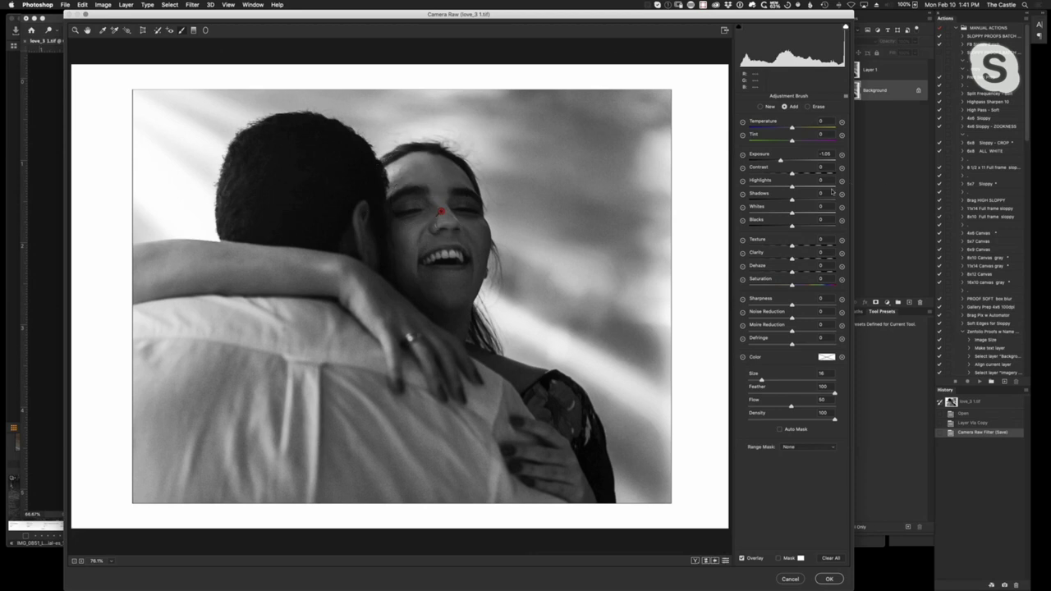
Step: Set the brushed face area's exposure to roughly +1.05 and apply the Camera Raw filter
click(795, 161)
drag(796, 161, 803, 162)
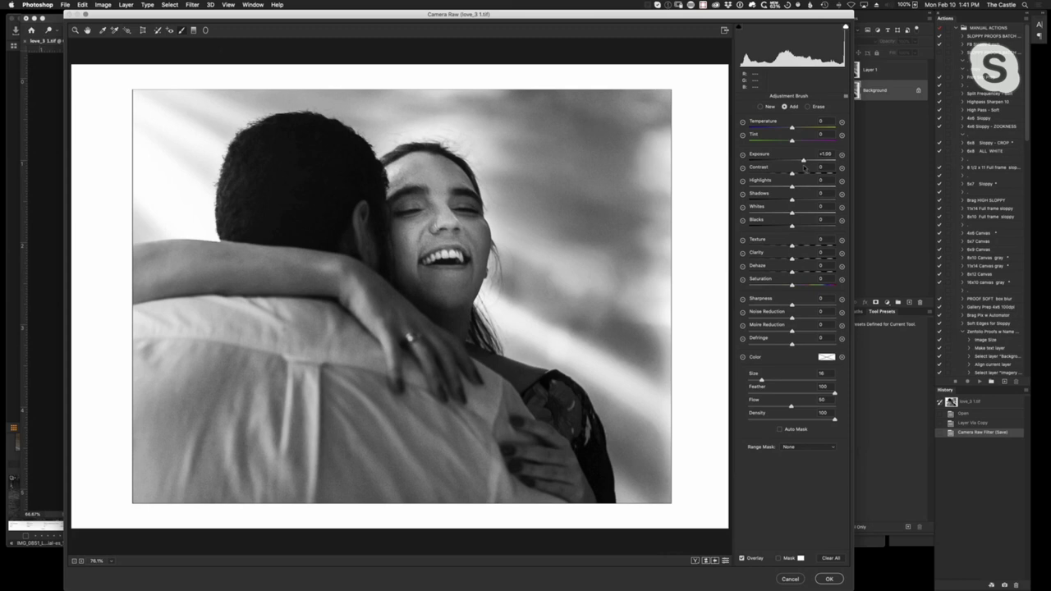
drag(803, 168, 801, 168)
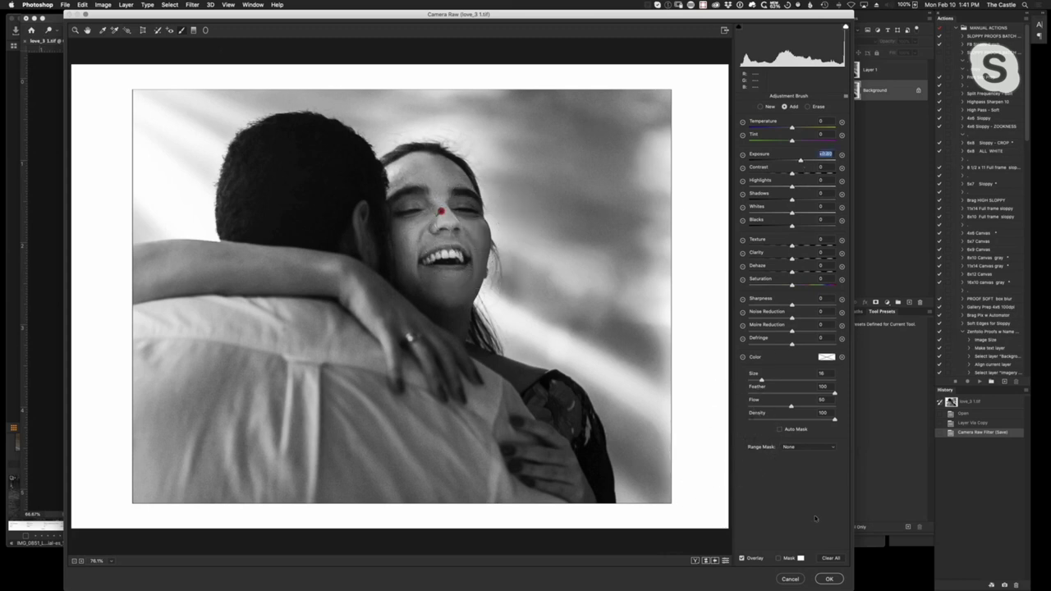
click(829, 579)
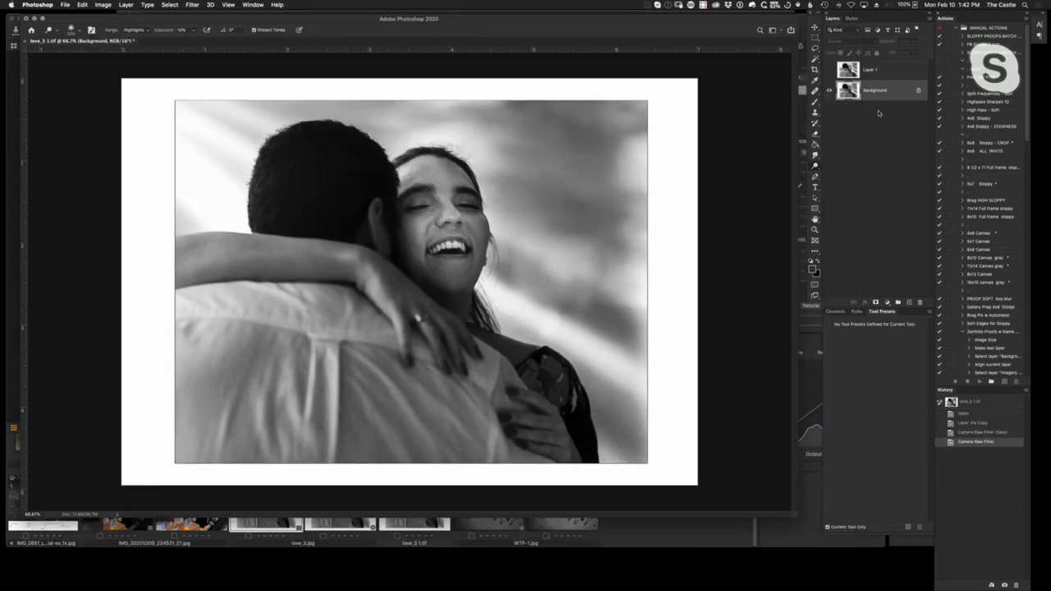
Step: Revert to the Open history state and dodge the woman's nose and cheek lighter
click(973, 414)
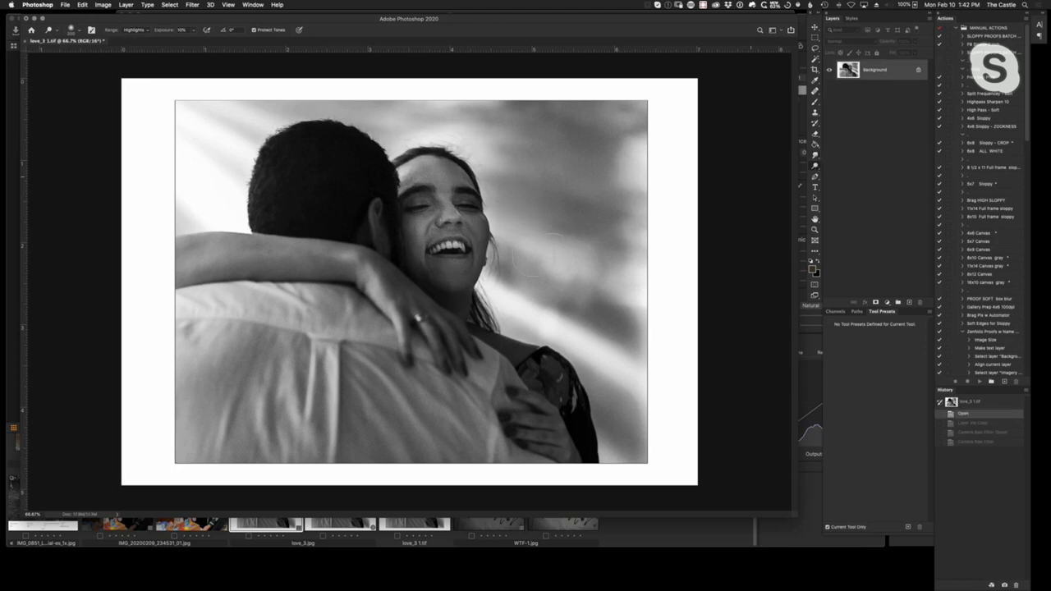
mouse_move(450, 213)
mouse_down()
mouse_move(435, 188)
mouse_move(423, 191)
mouse_move(416, 201)
mouse_move(441, 197)
mouse_move(422, 250)
mouse_move(456, 229)
mouse_move(459, 249)
mouse_move(470, 218)
mouse_move(468, 266)
mouse_move(458, 196)
mouse_move(439, 196)
mouse_move(425, 220)
mouse_move(412, 193)
mouse_move(451, 283)
mouse_move(465, 214)
mouse_move(411, 204)
mouse_move(440, 272)
mouse_move(485, 230)
mouse_up()
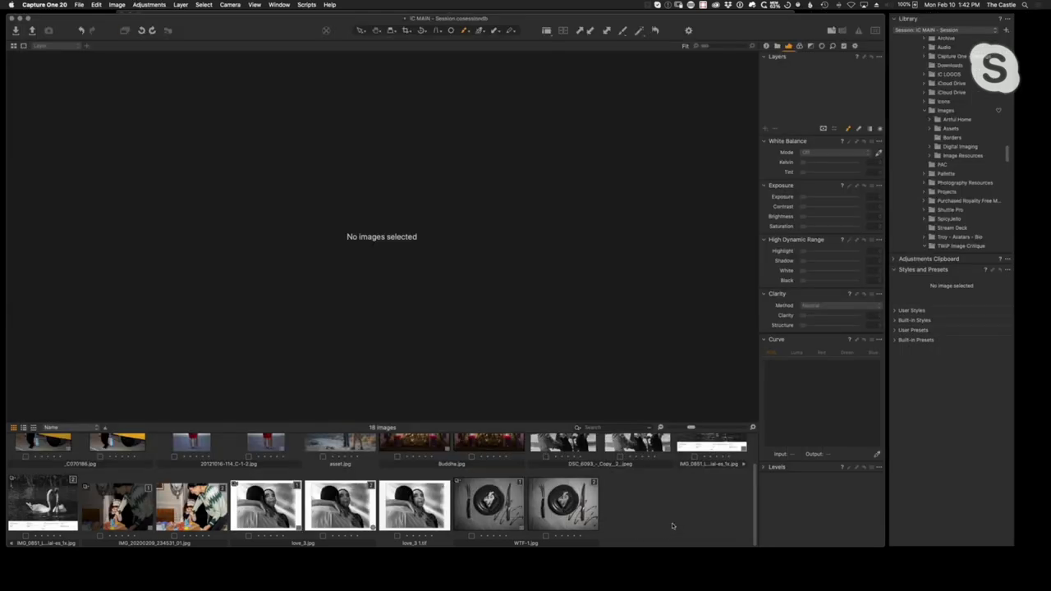
Step: Back in Capture One, compare the edited and unedited WTF-1.jpg variants, ending on the edited one
click(666, 534)
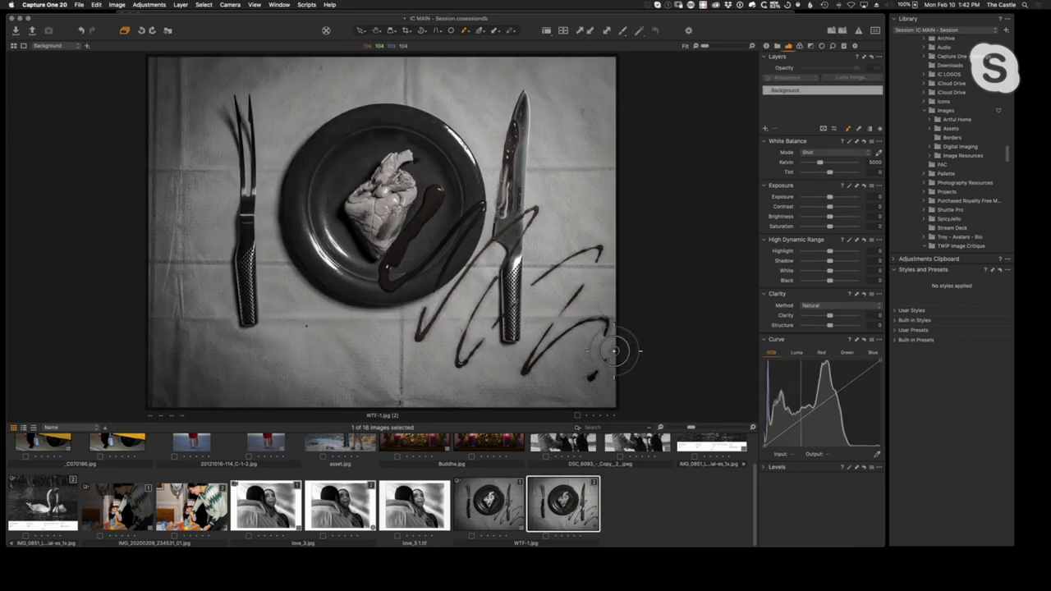
click(496, 508)
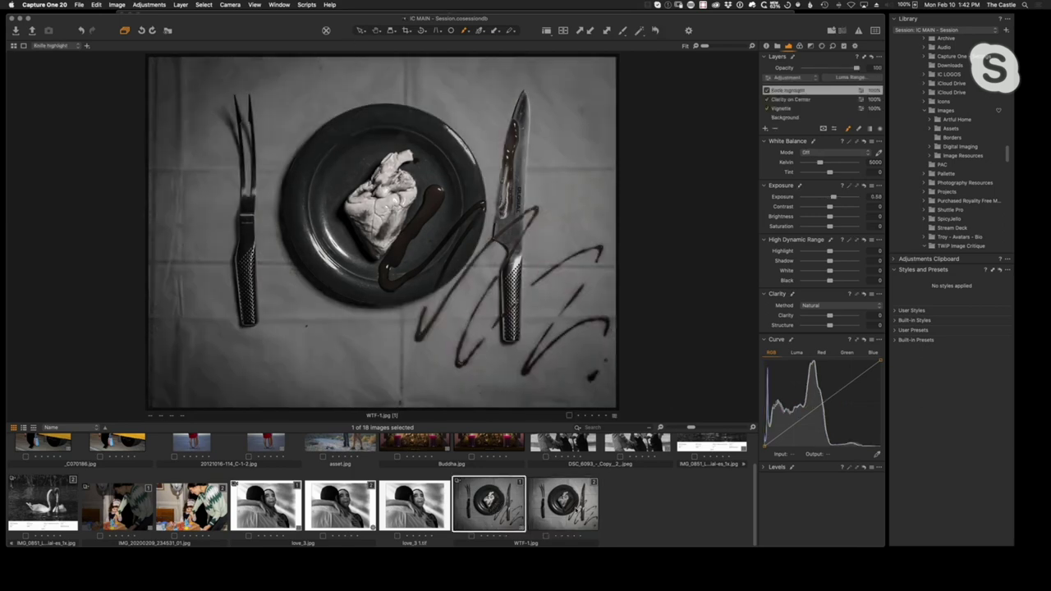
click(572, 509)
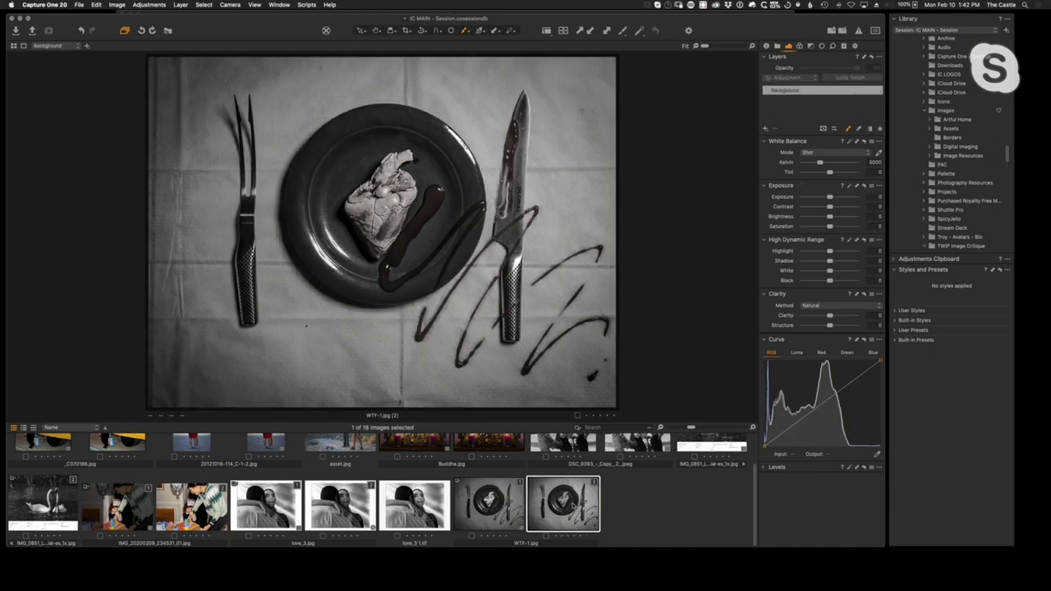
click(497, 510)
Step: Toggle the Knife highlight, Clarity on Center and Vignette layers off and back on to compare
click(768, 90)
click(769, 98)
click(769, 108)
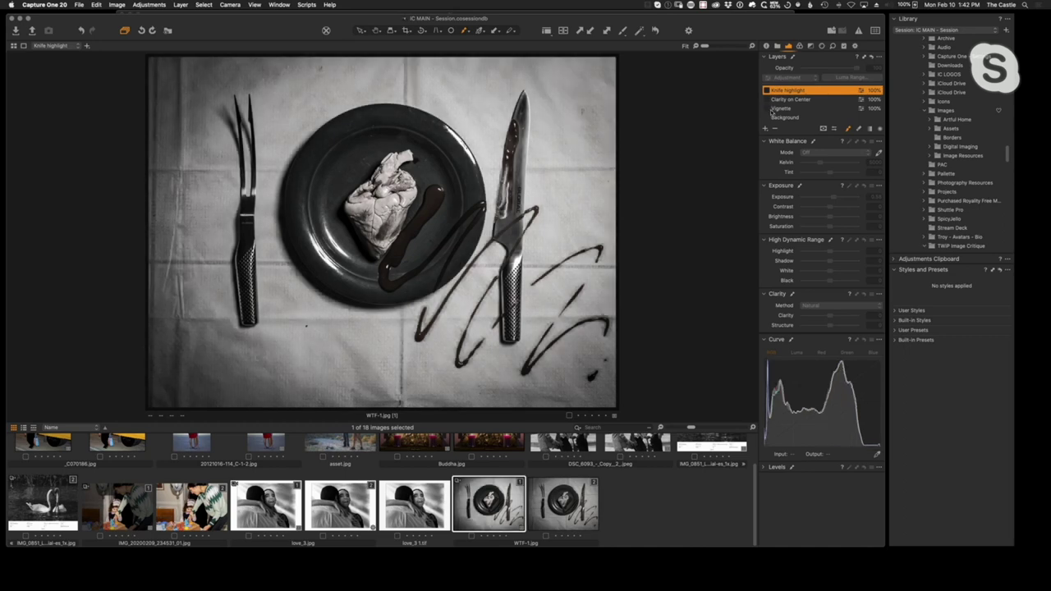
click(768, 108)
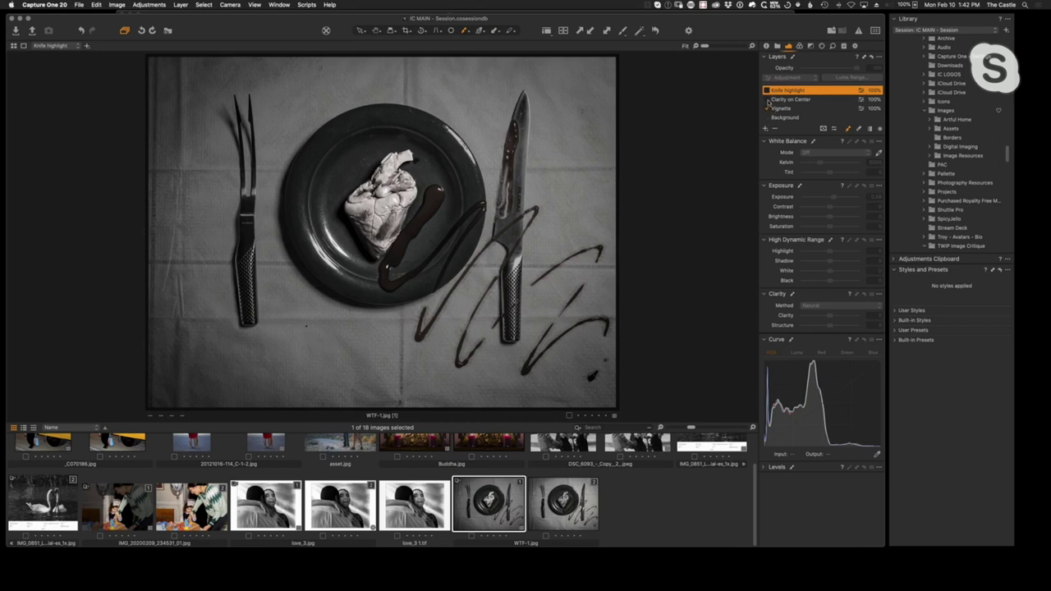
click(768, 99)
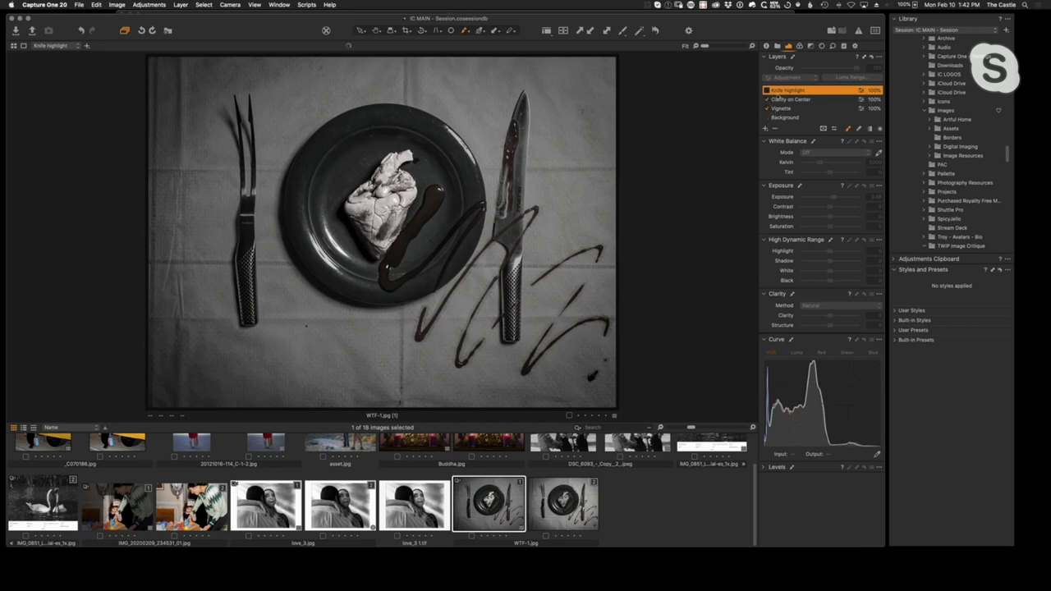
click(767, 90)
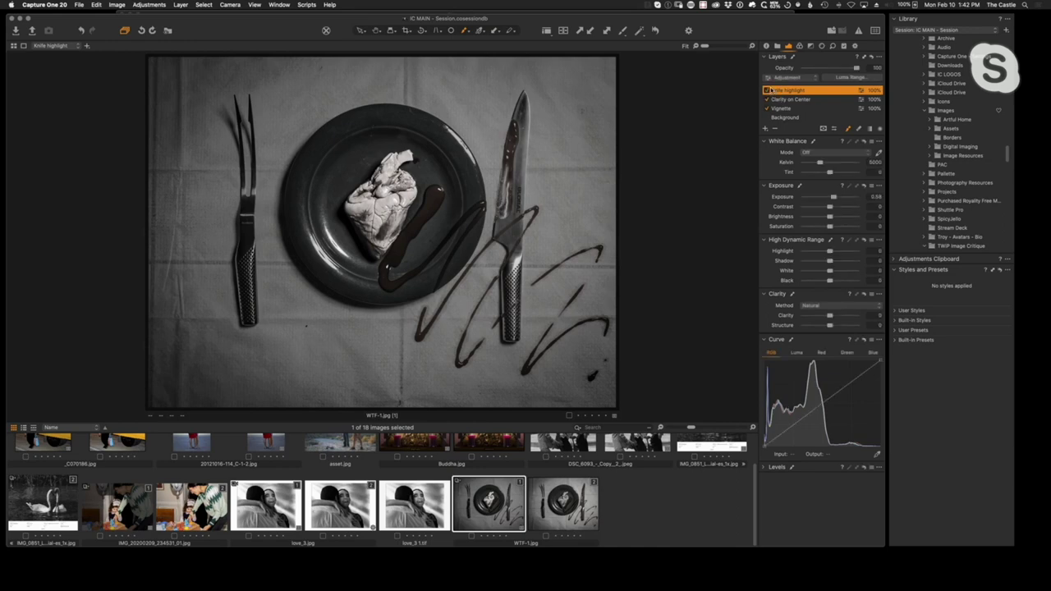
click(768, 89)
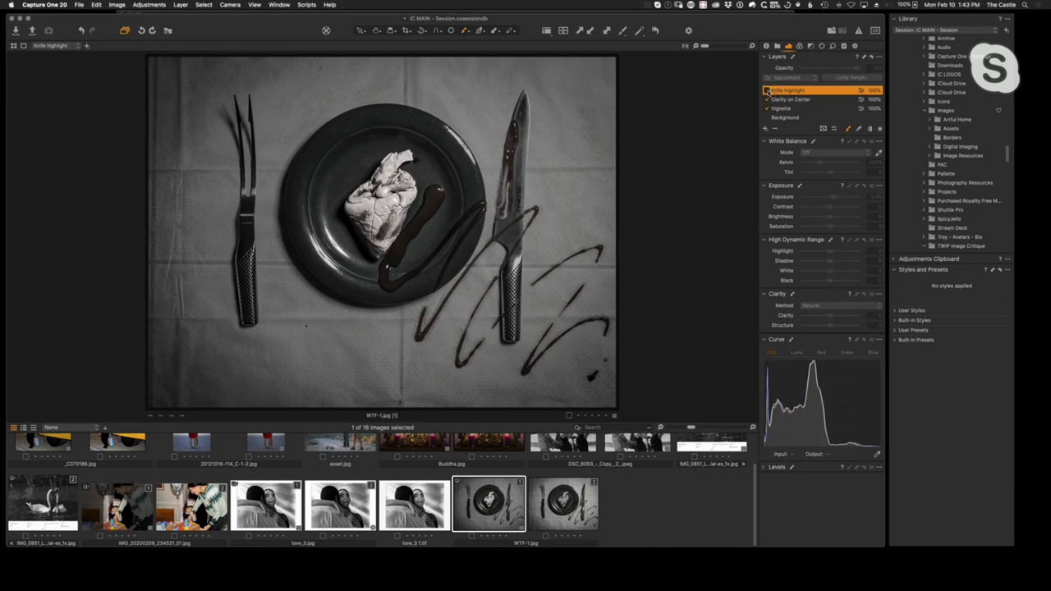
click(767, 89)
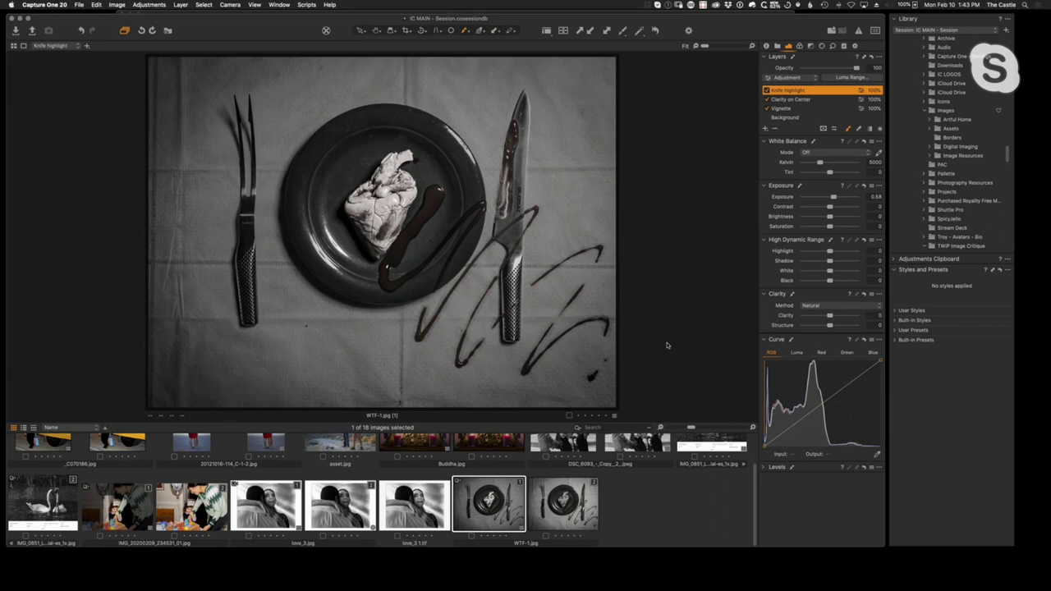
Step: Crop WTF-1.jpg tighter around the fork, plate and knife, keeping the Original aspect ratio
key(c)
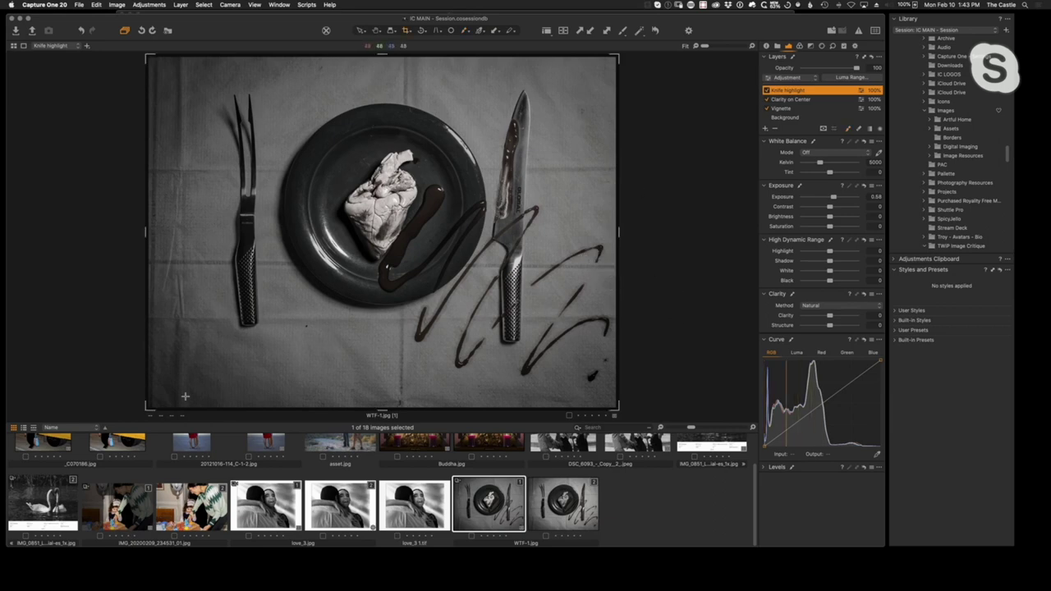
drag(148, 408, 180, 386)
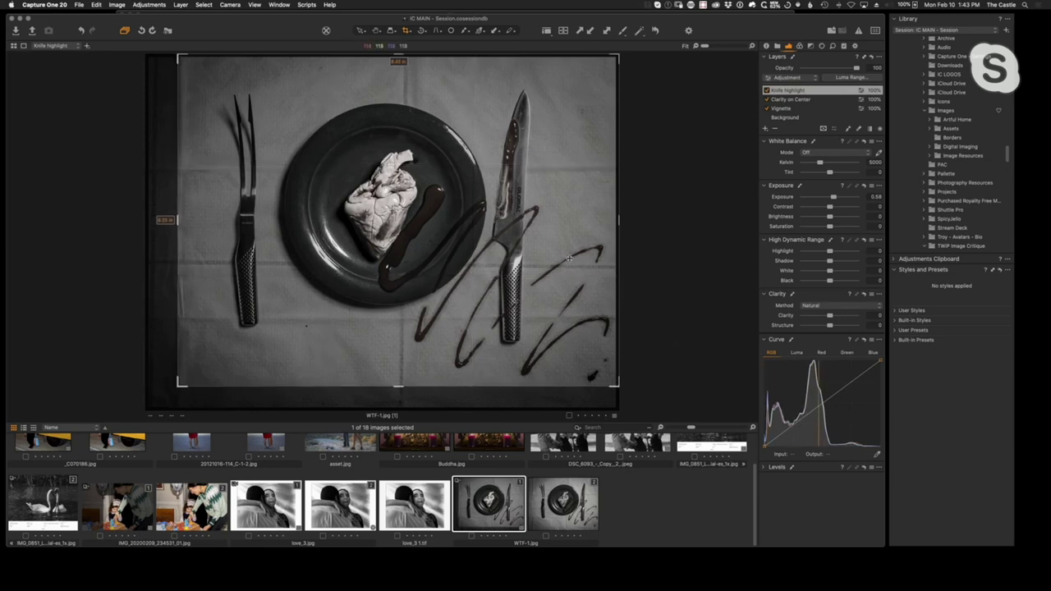
right_click(479, 228)
click(471, 226)
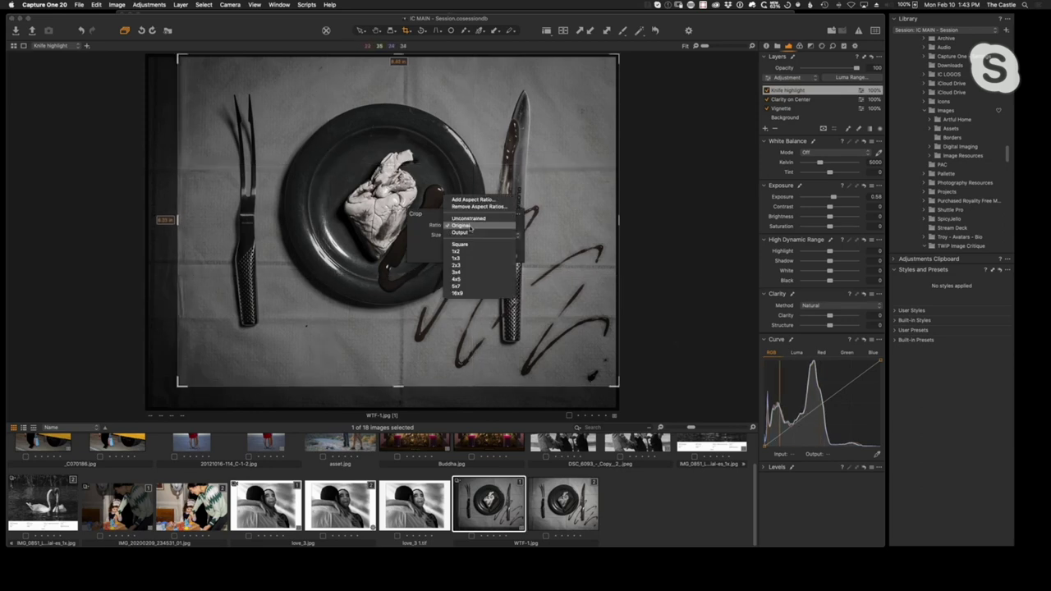
click(472, 226)
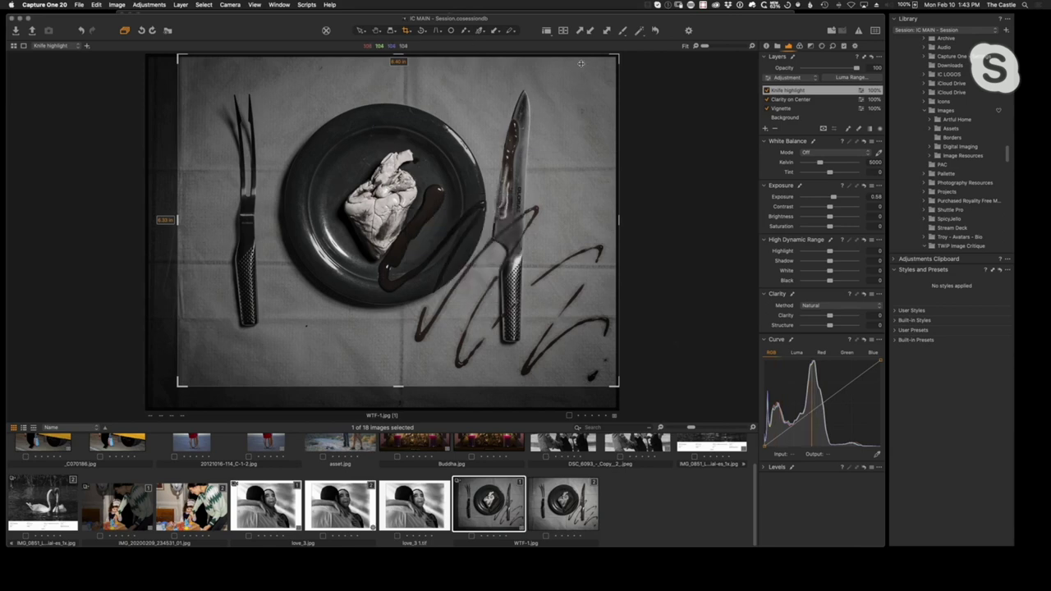
drag(618, 55, 576, 60)
drag(375, 386, 380, 370)
key(b)
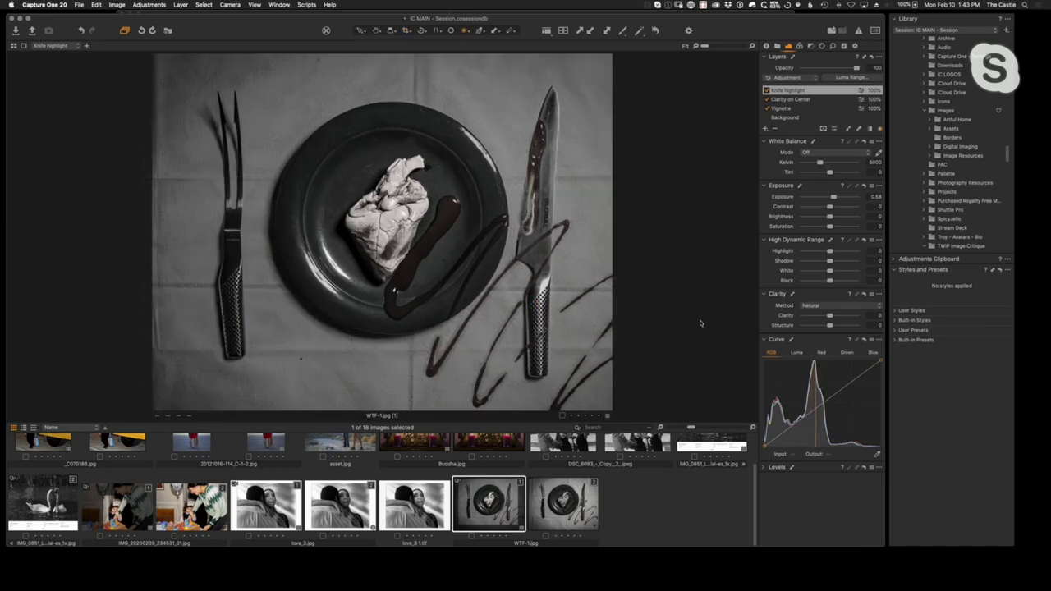
Step: Compare the two WTF-1.jpg variants and settle on the unedited second variant
click(565, 509)
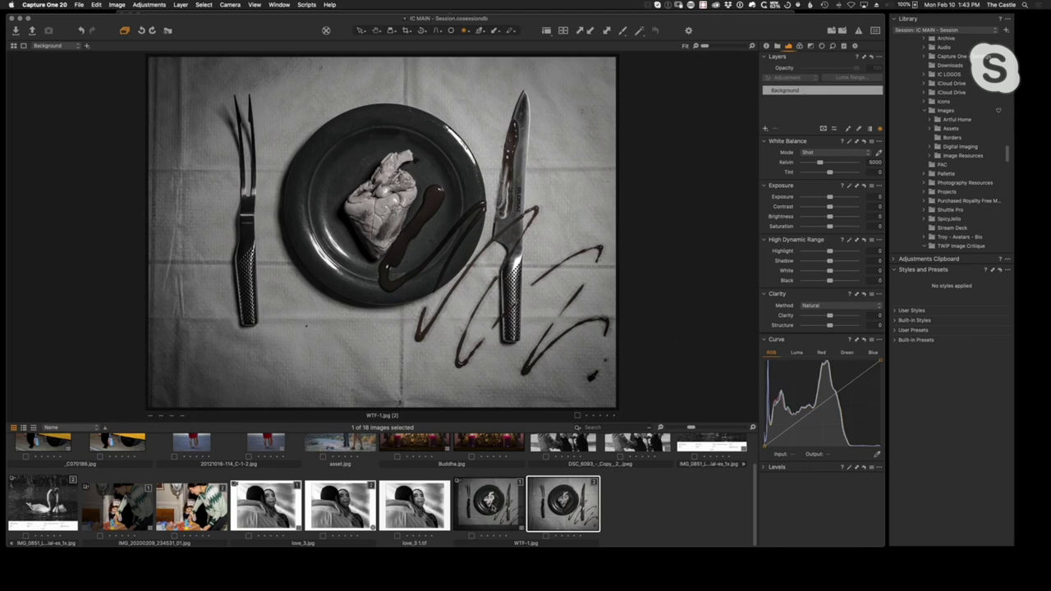
click(493, 508)
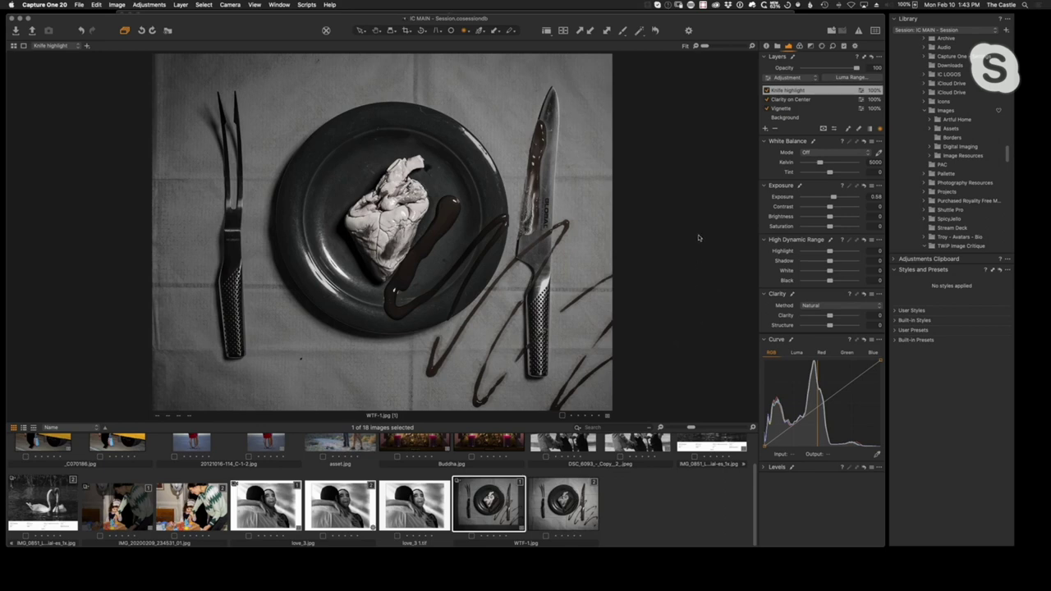
click(563, 507)
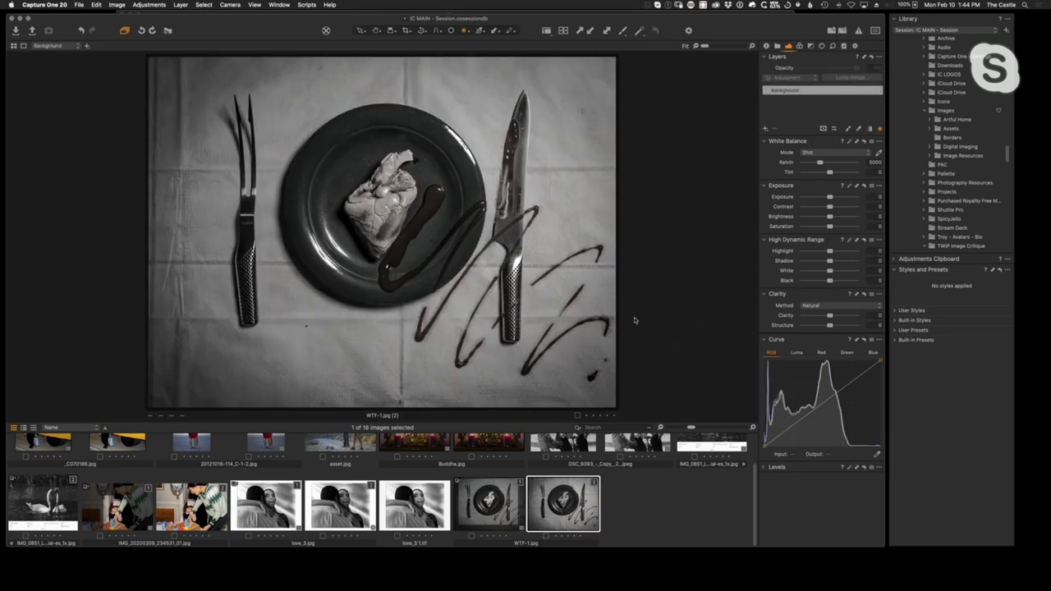
Step: Add Layer 1 with a radial gradient mask drawn around the heart
click(766, 129)
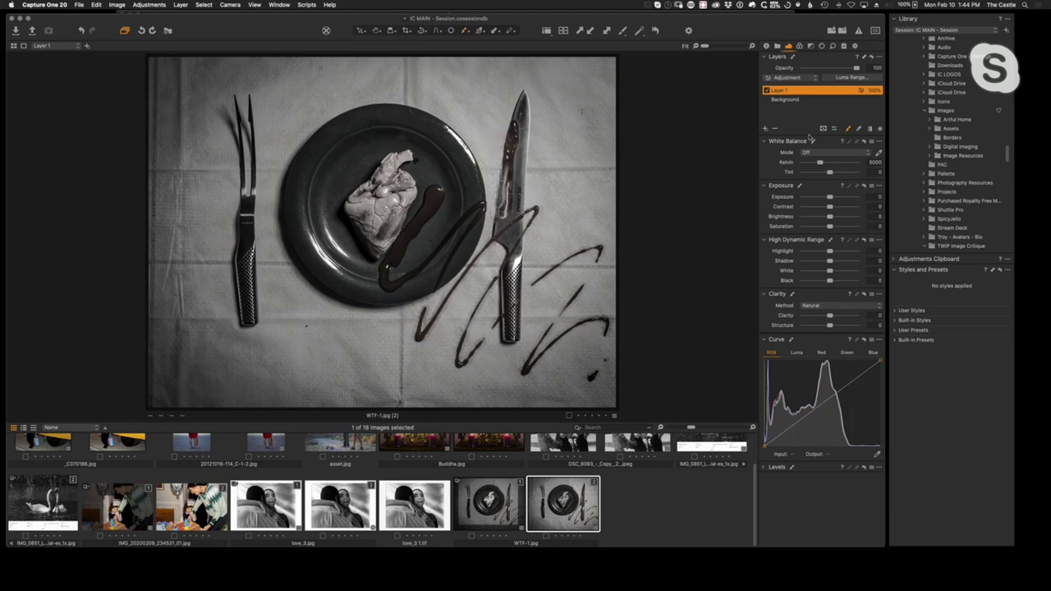
click(882, 129)
drag(376, 209, 457, 209)
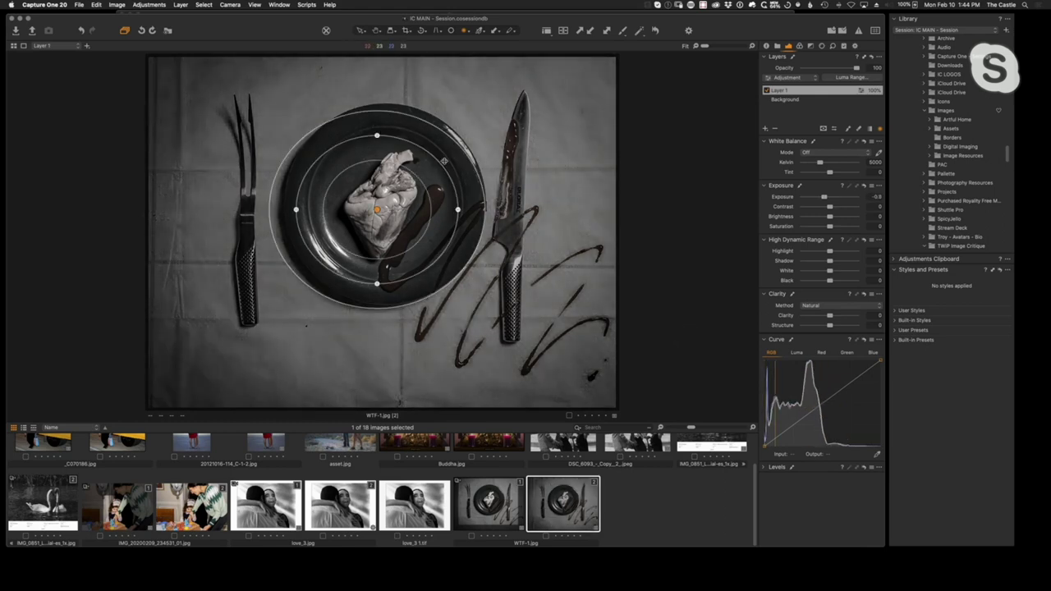
Step: Nudge Background exposure, then add Layer 2 brushed over the knife blade at exposure 0.22
click(796, 99)
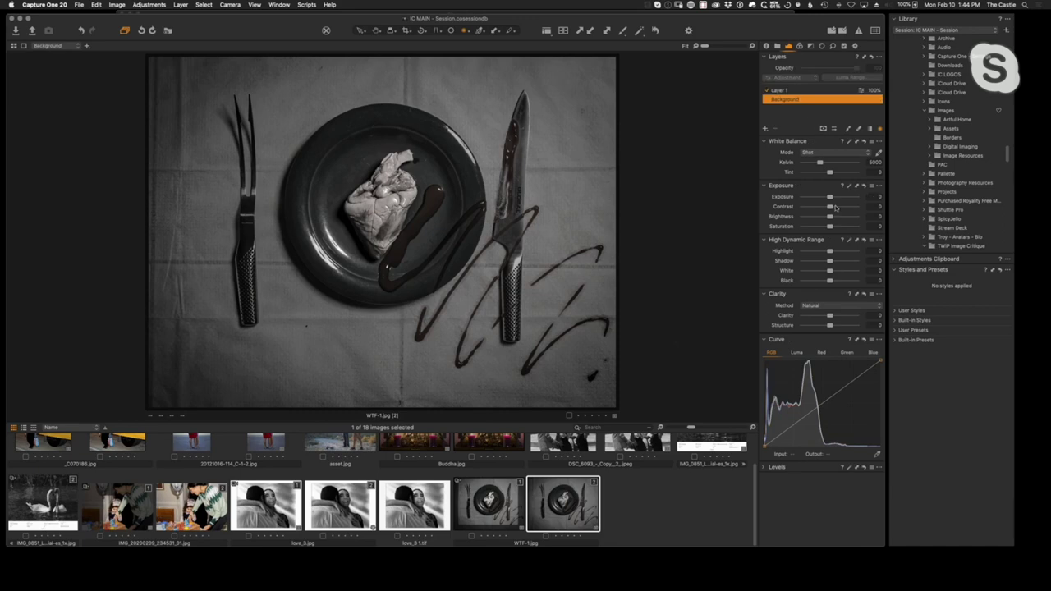
drag(830, 197, 834, 198)
click(766, 129)
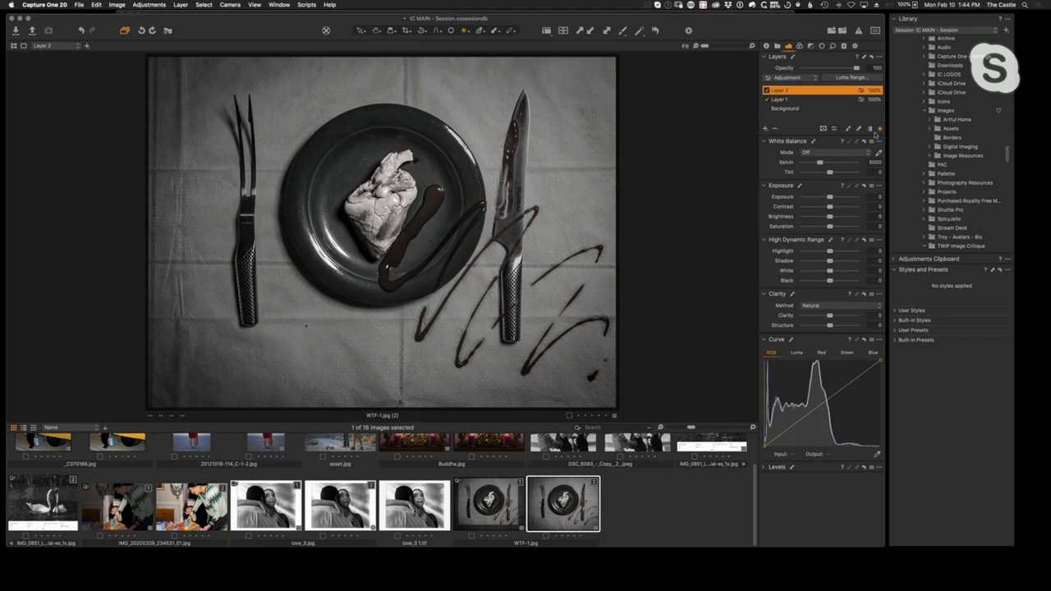
click(848, 130)
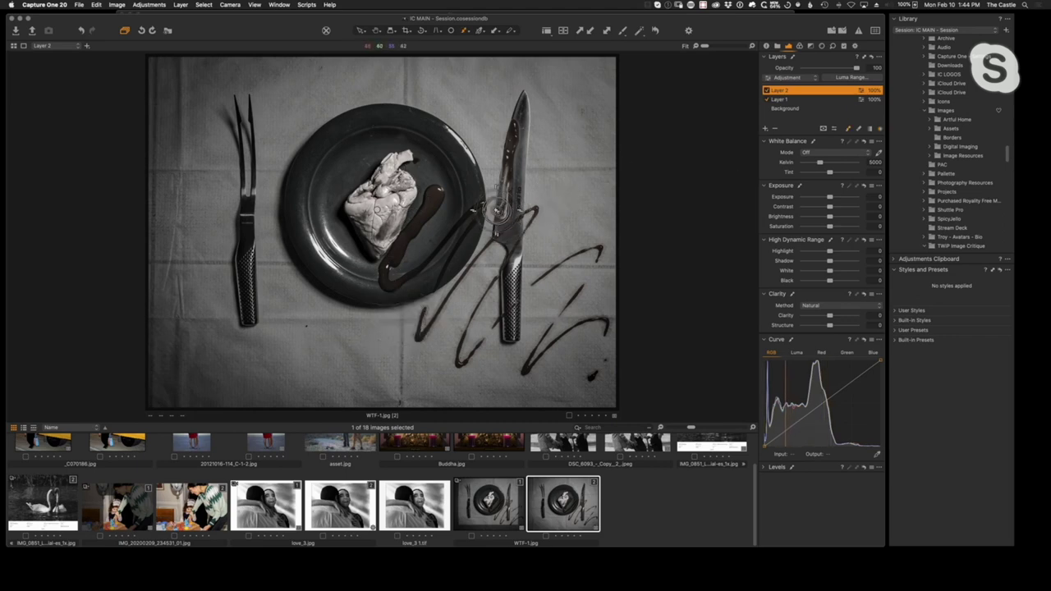
right_click(530, 183)
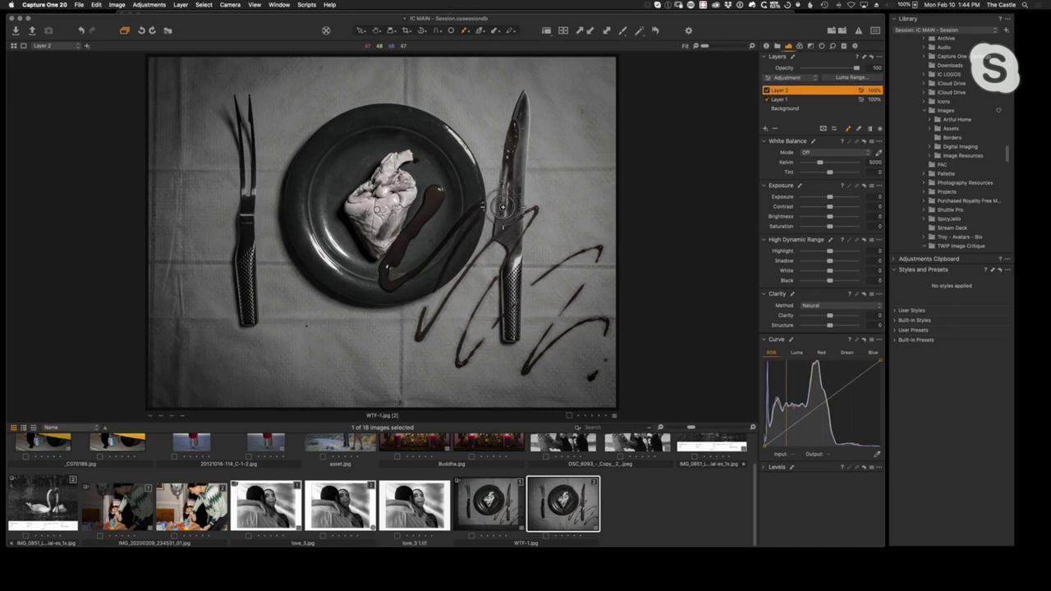
mouse_move(504, 207)
mouse_down()
mouse_move(500, 227)
mouse_move(516, 115)
mouse_move(511, 329)
mouse_move(562, 263)
mouse_up()
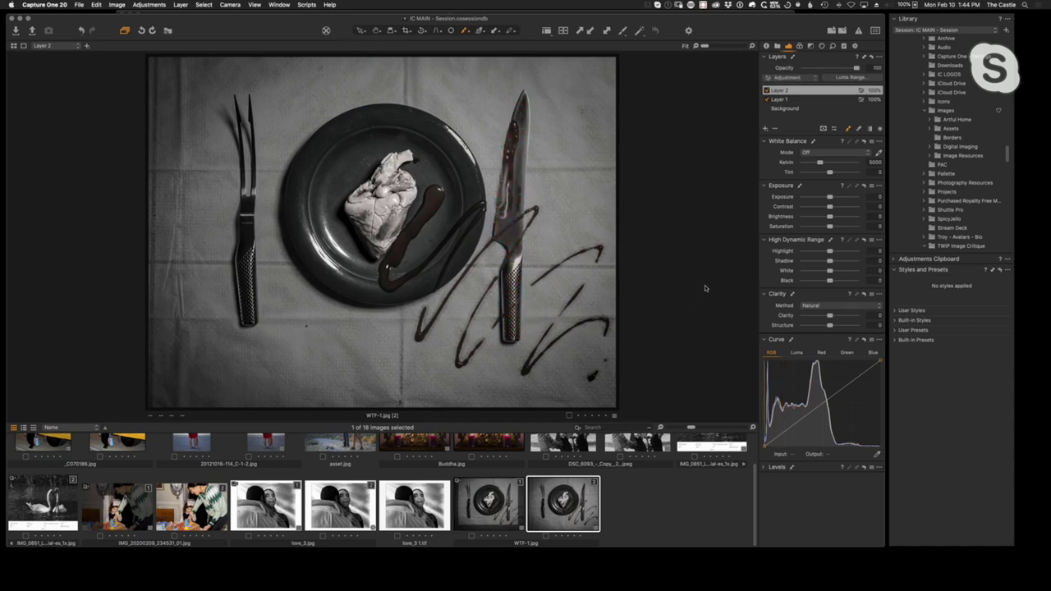
drag(829, 197, 831, 206)
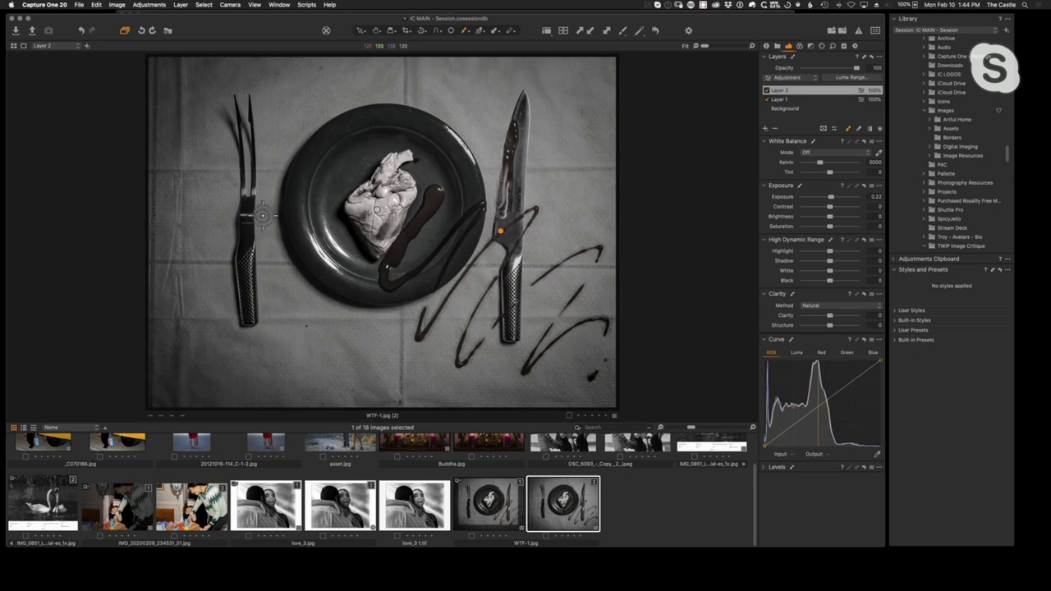
click(768, 90)
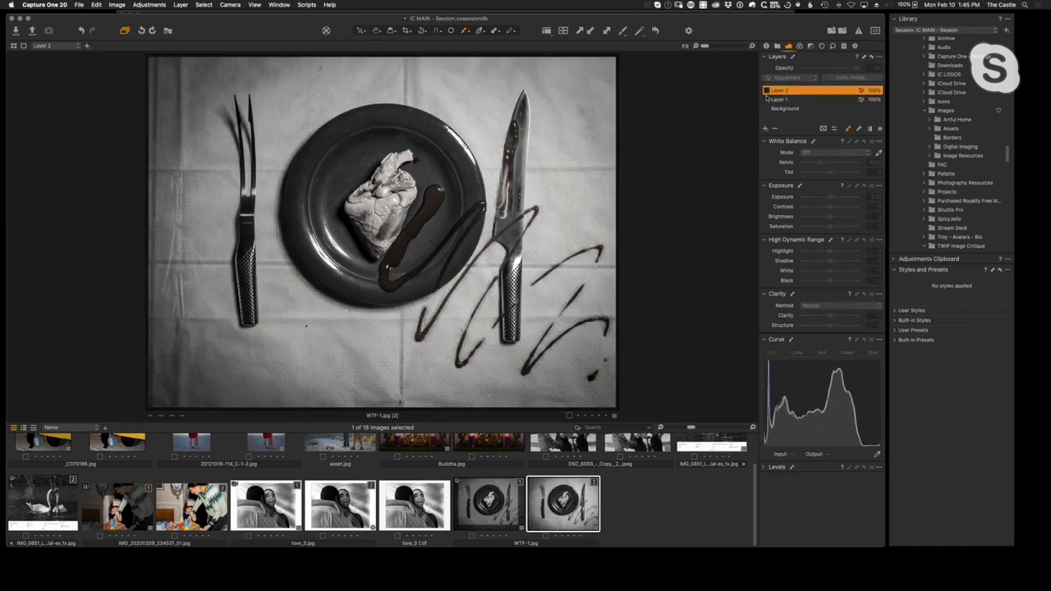
click(768, 99)
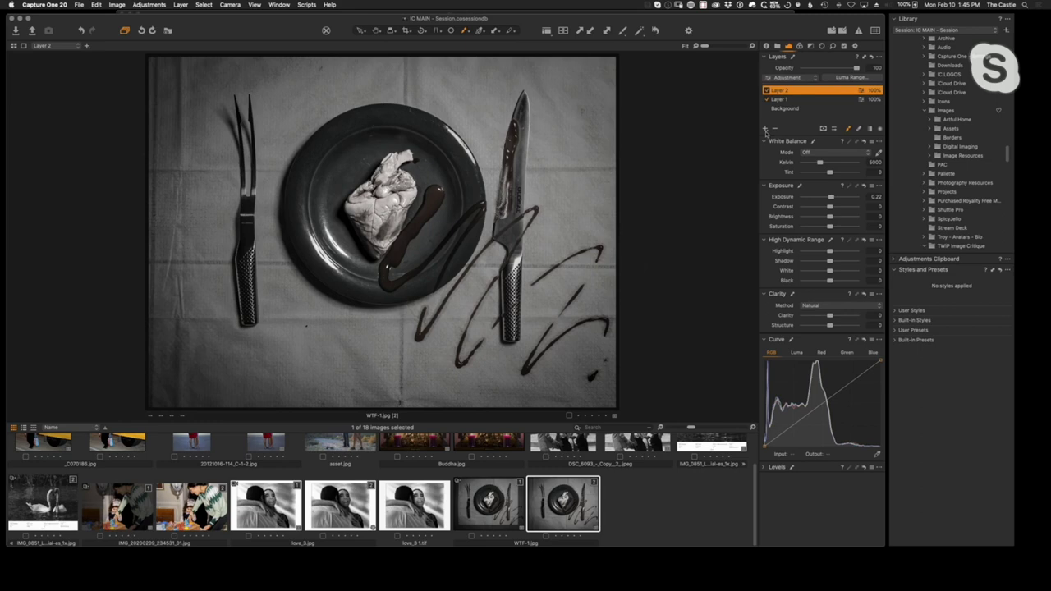
Step: Add Heal Layer 1 to remove the tablecloth spot below-left of the plate, sourcing clean cloth
click(765, 130)
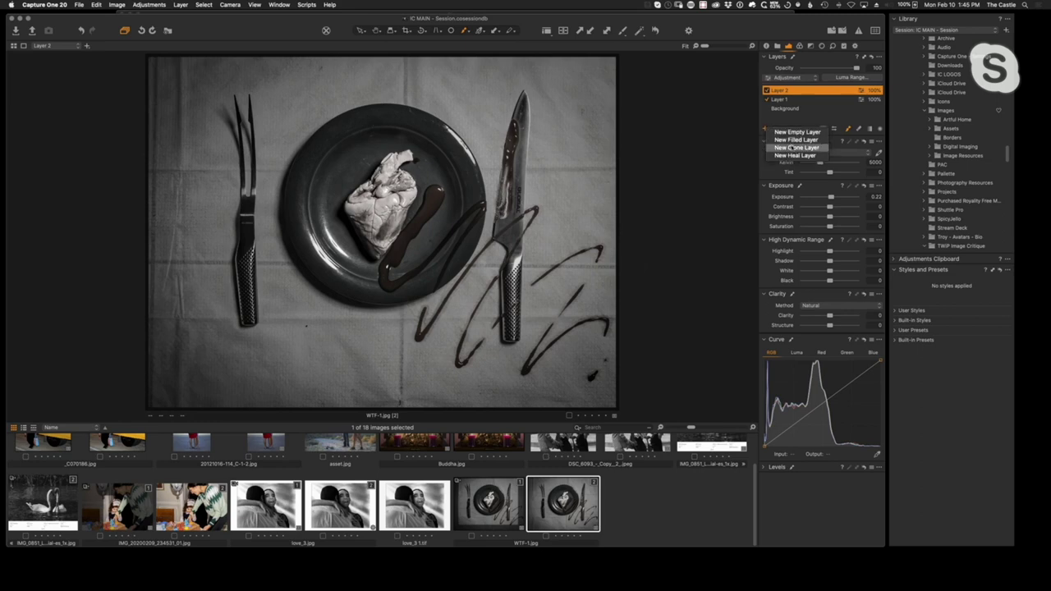
click(813, 155)
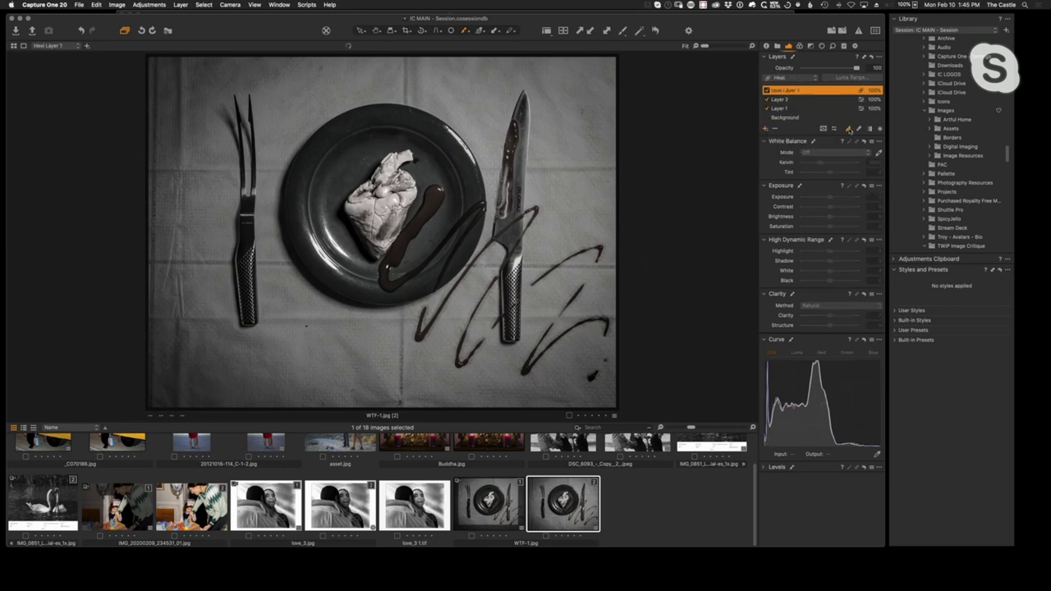
click(308, 326)
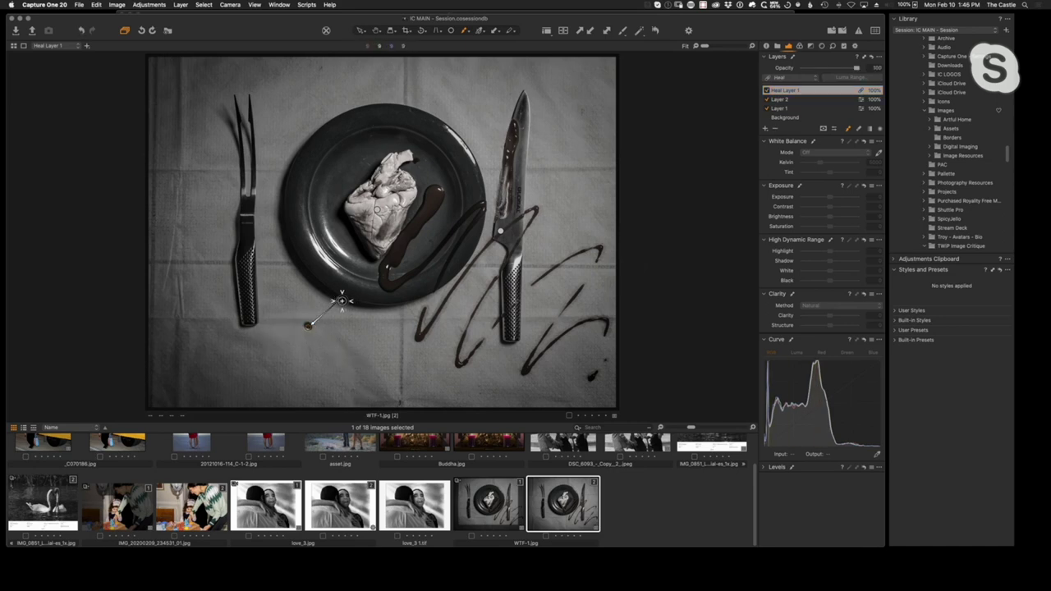
drag(342, 301, 344, 332)
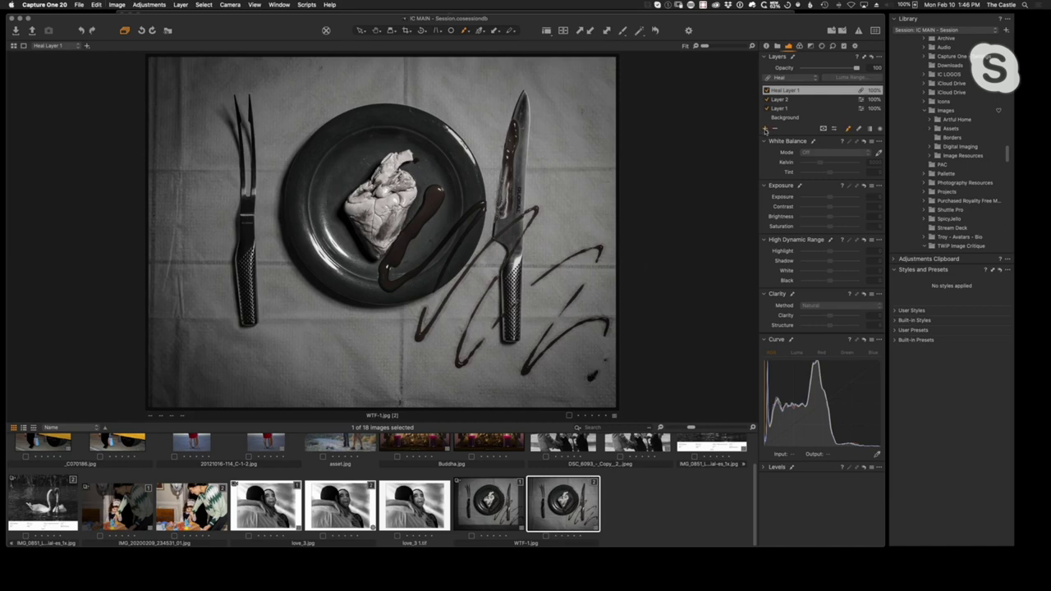
Step: Add Heal Layer 2 and paint out the spot near the lower-right drizzle
click(764, 130)
click(790, 158)
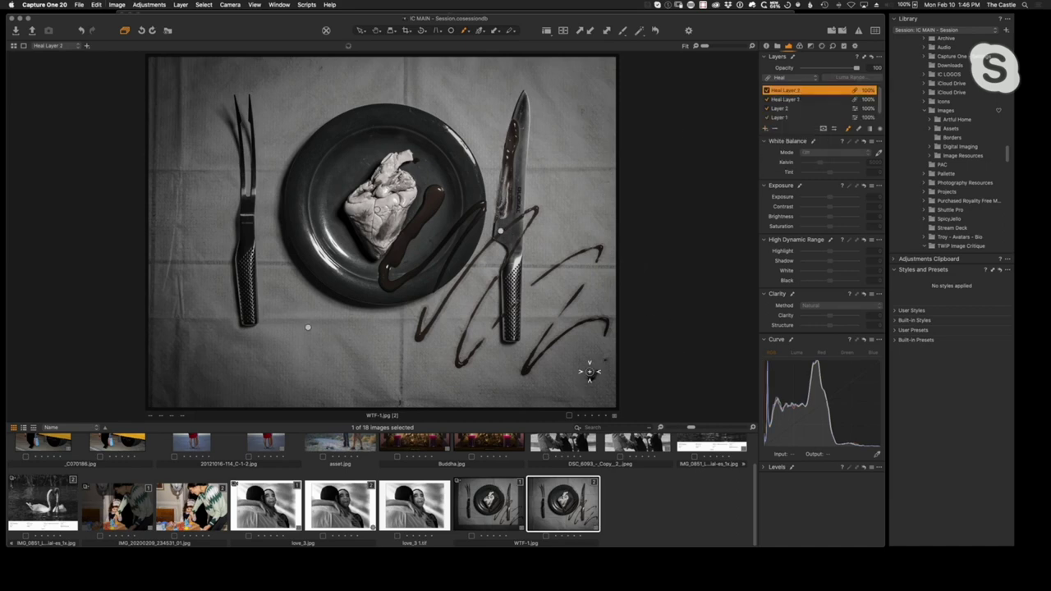
mouse_move(590, 371)
mouse_down()
mouse_move(547, 345)
mouse_move(554, 339)
mouse_move(564, 392)
mouse_up()
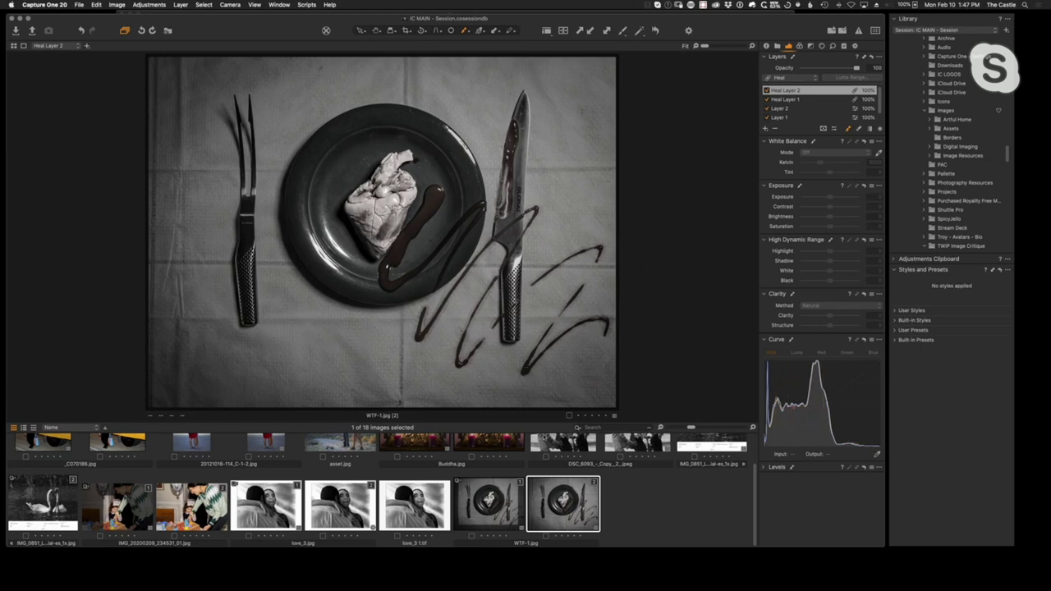
right_click(564, 500)
mouse_move(593, 398)
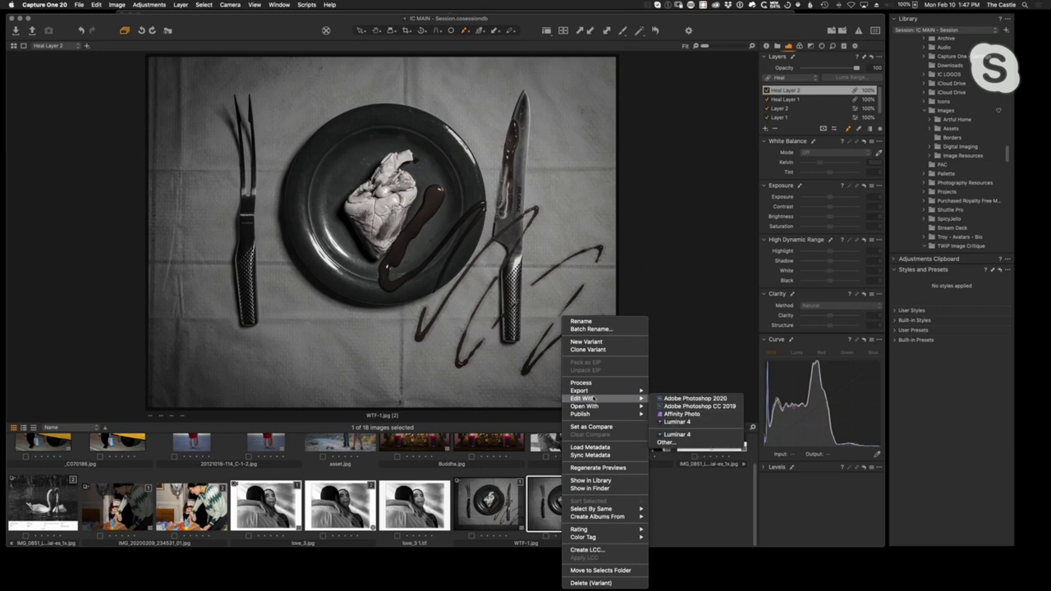
click(696, 398)
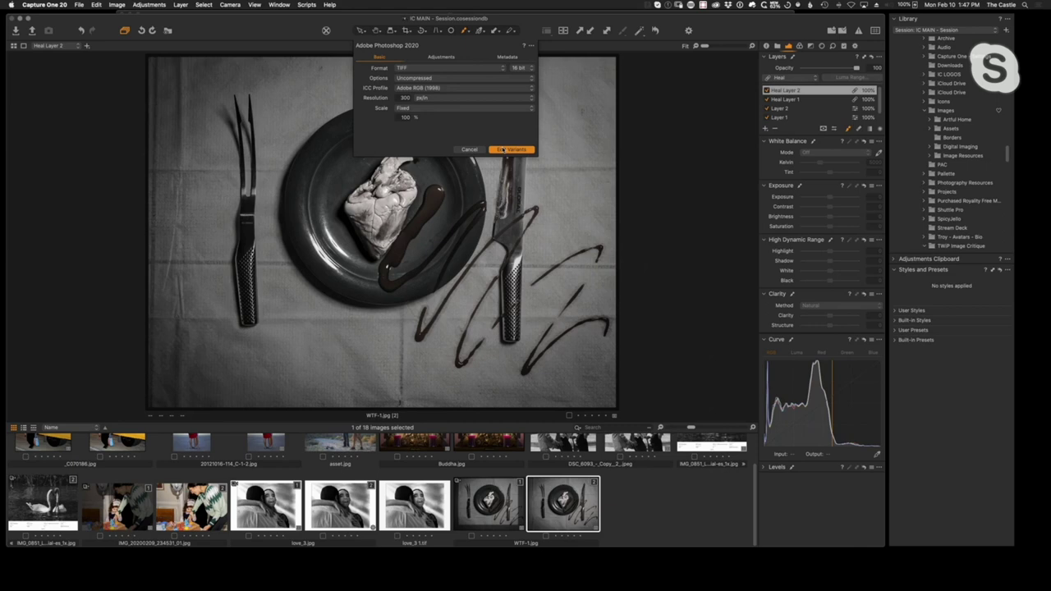
click(470, 152)
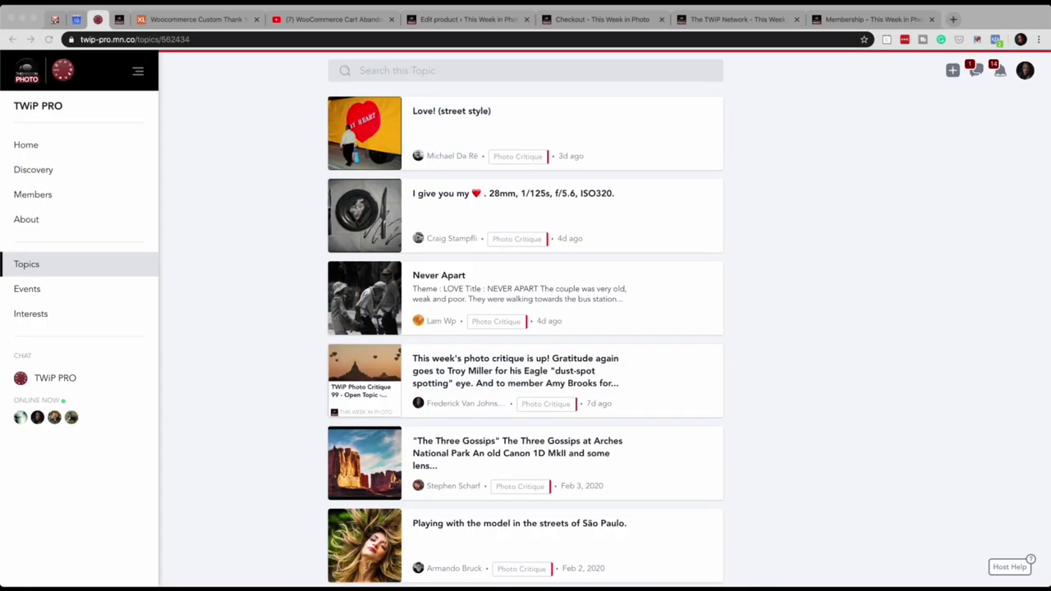
Step: Open the "I give you my ♥" post from the Topics list to view its photo enlarged
scroll(525, 329, down, 3)
scroll(526, 329, up, 2)
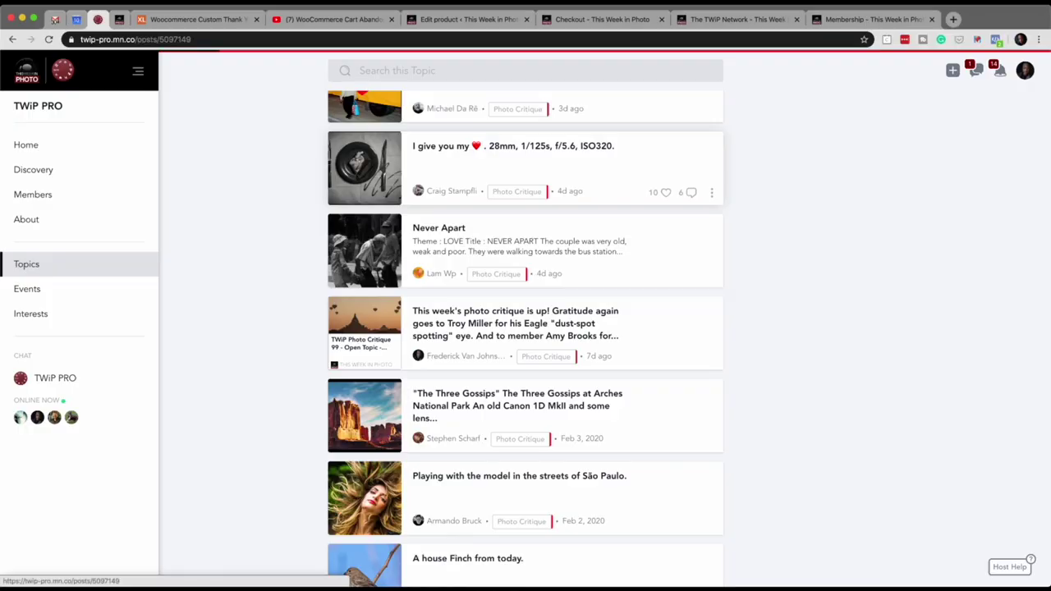
click(513, 146)
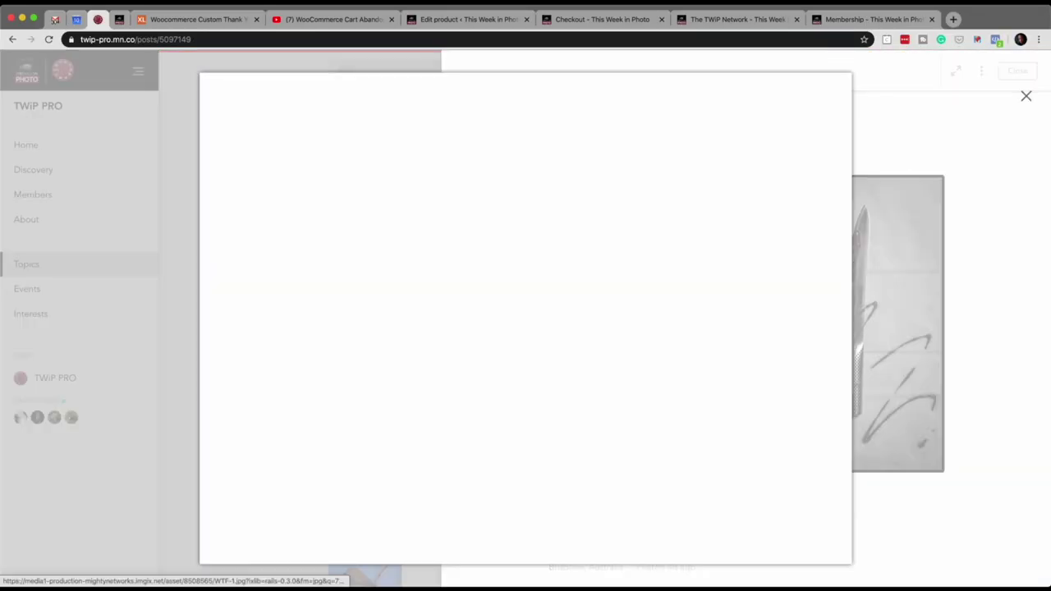